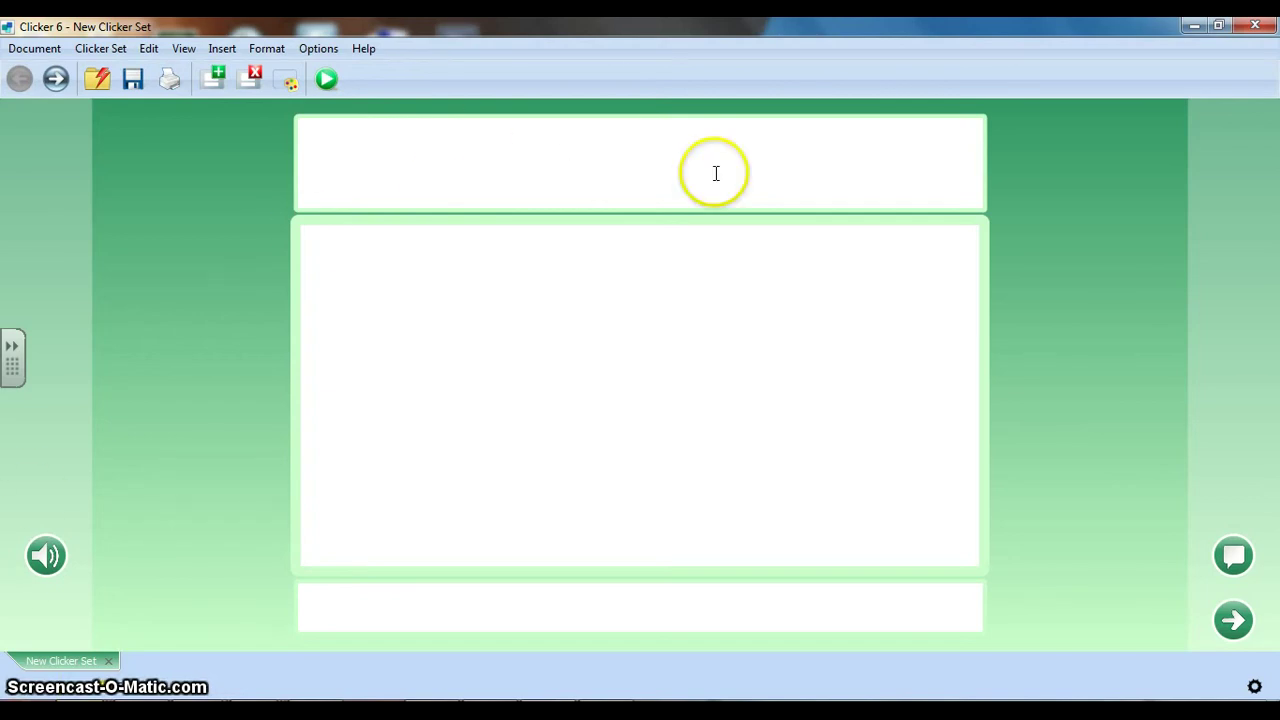
Create a new portrait book from the Quick Start 'Make a book' options
click(103, 85)
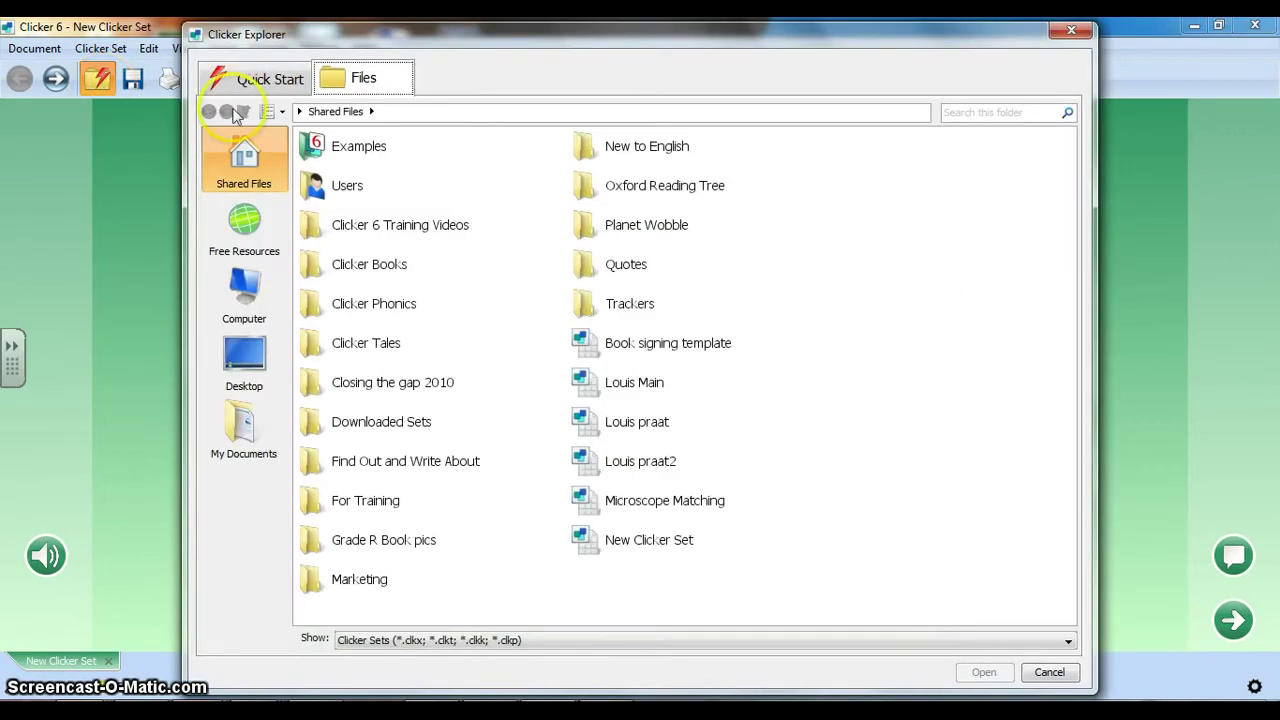
click(258, 76)
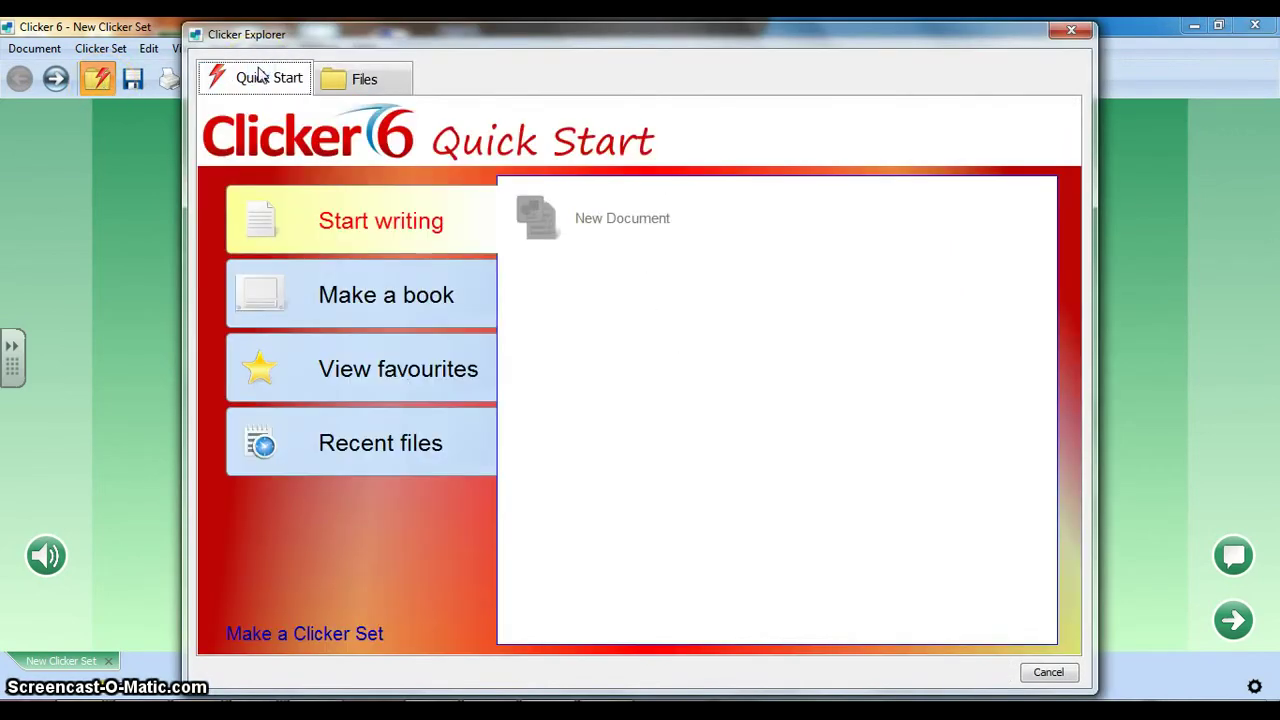
click(390, 272)
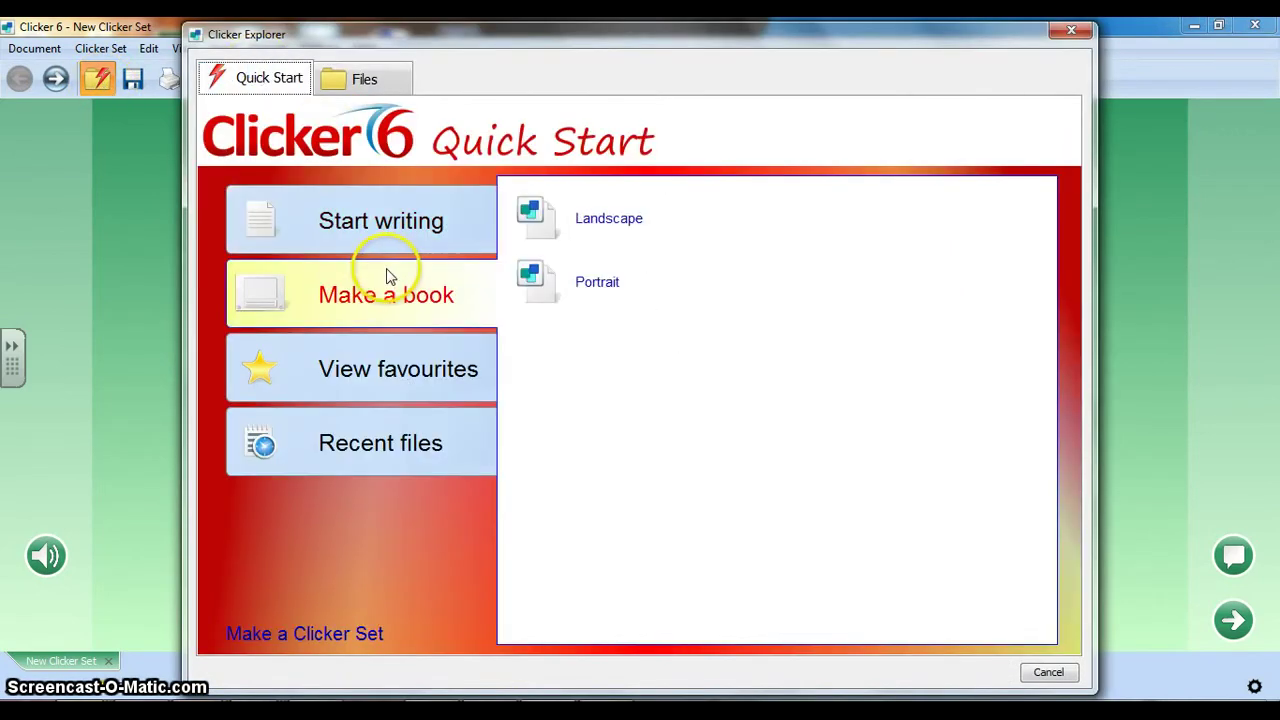
click(610, 287)
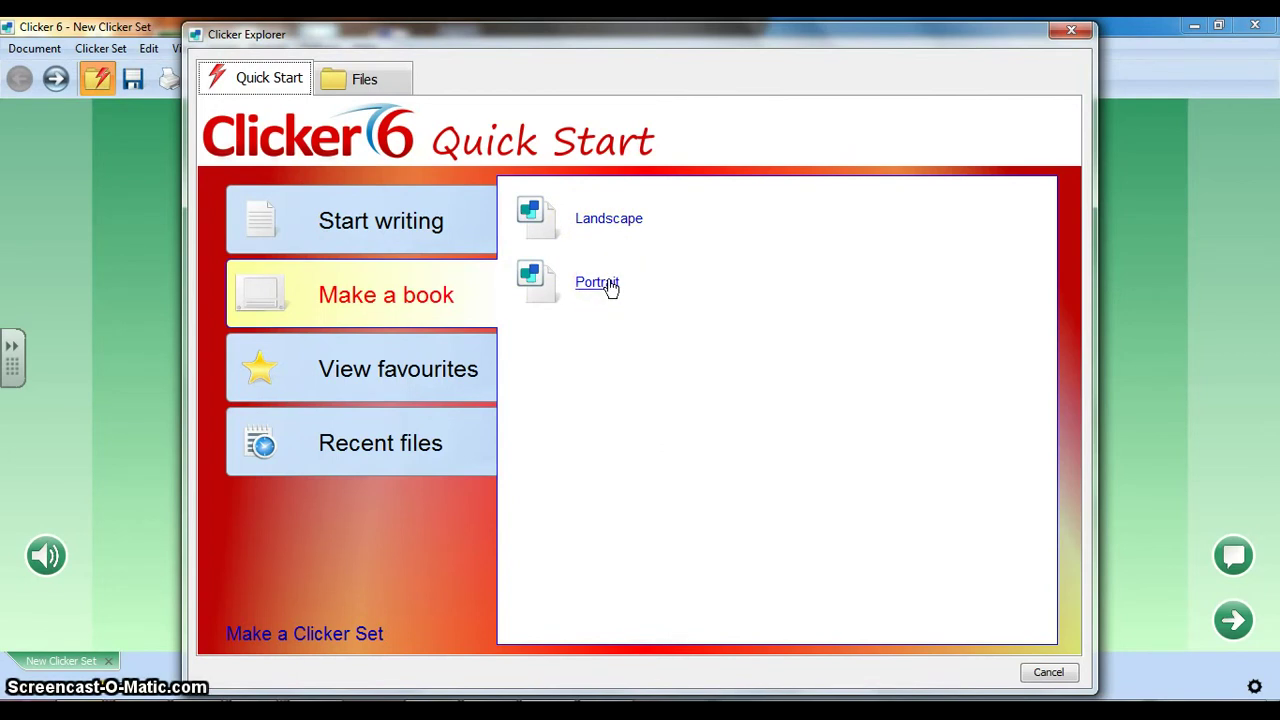
click(608, 286)
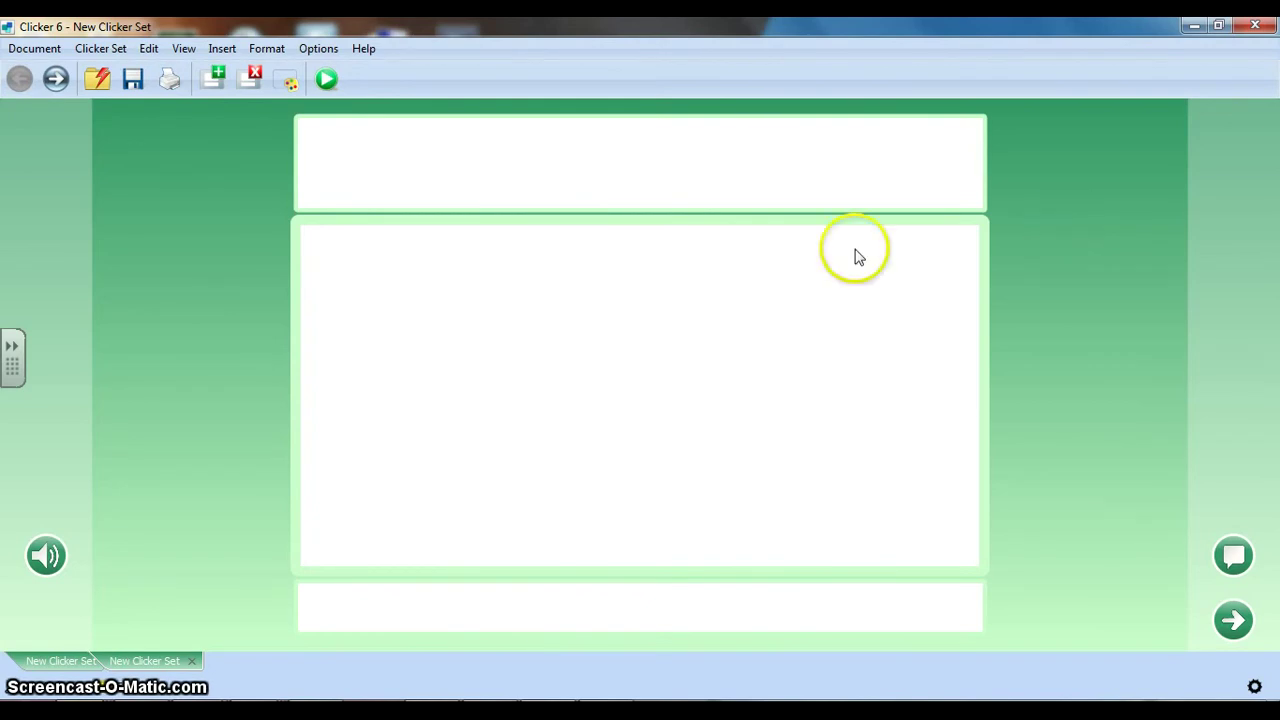
Preview the blank book in play mode, then return to editing the top title box
click(649, 164)
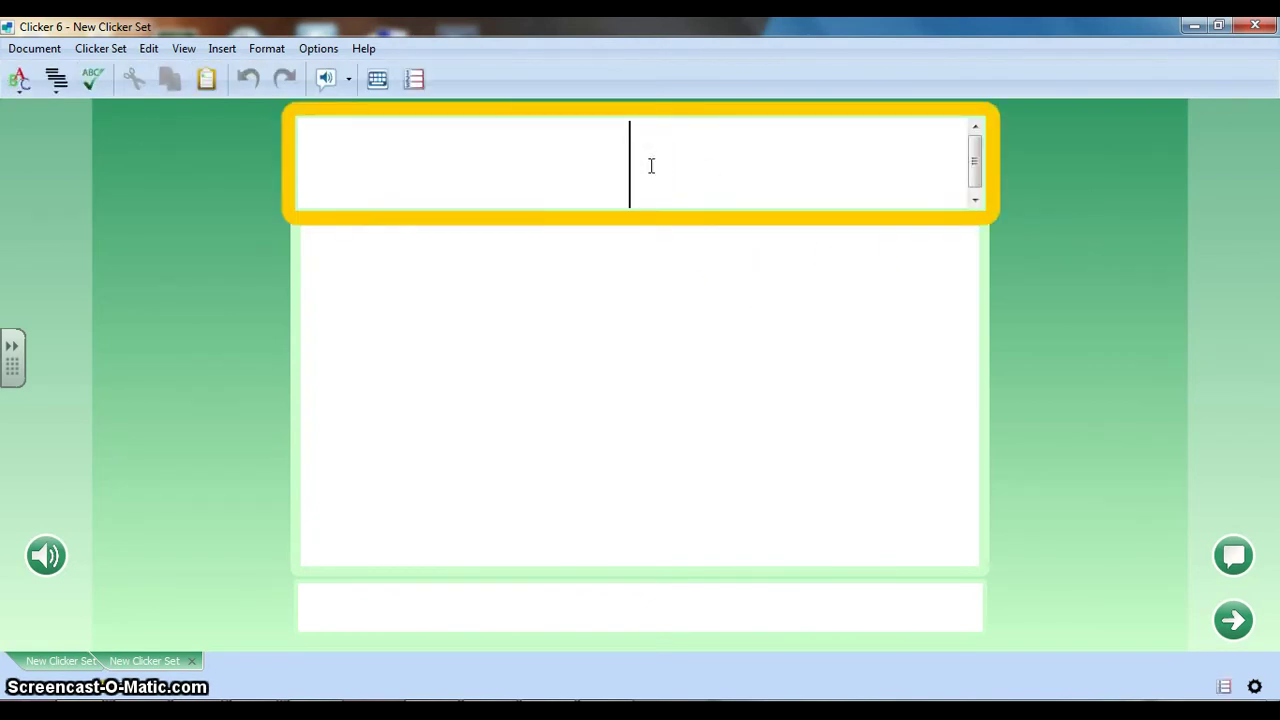
click(1023, 177)
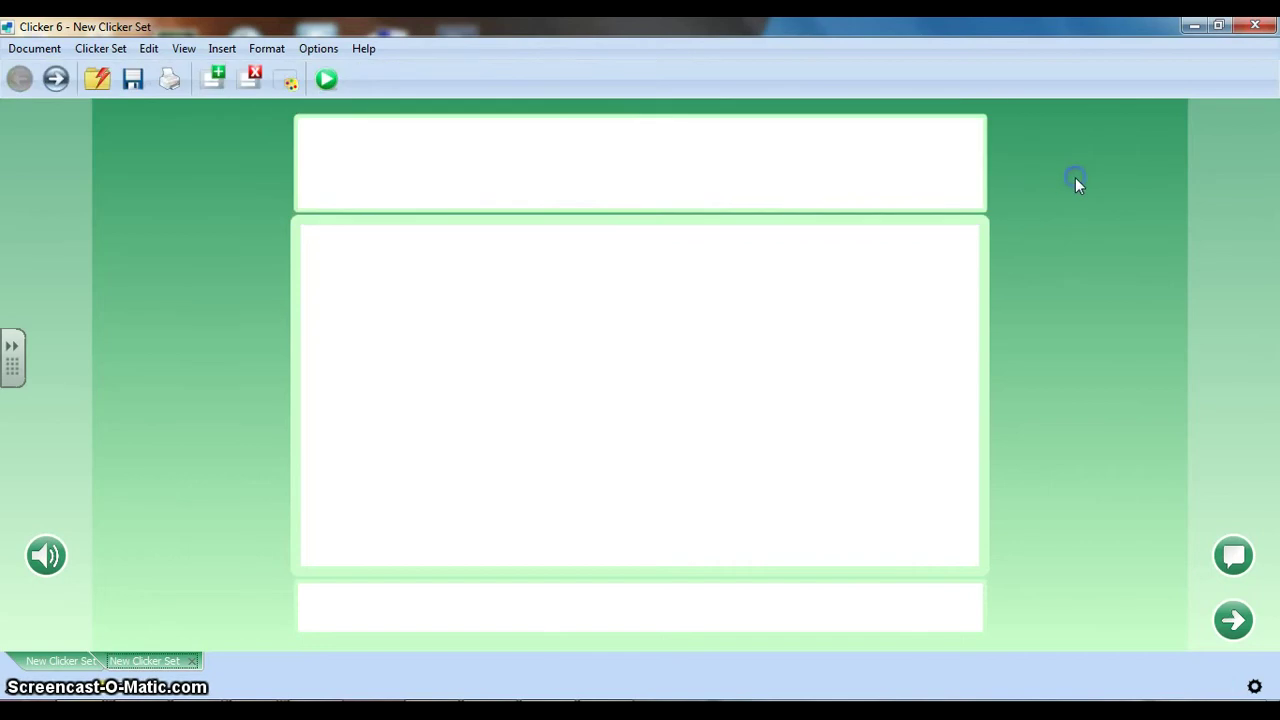
click(327, 83)
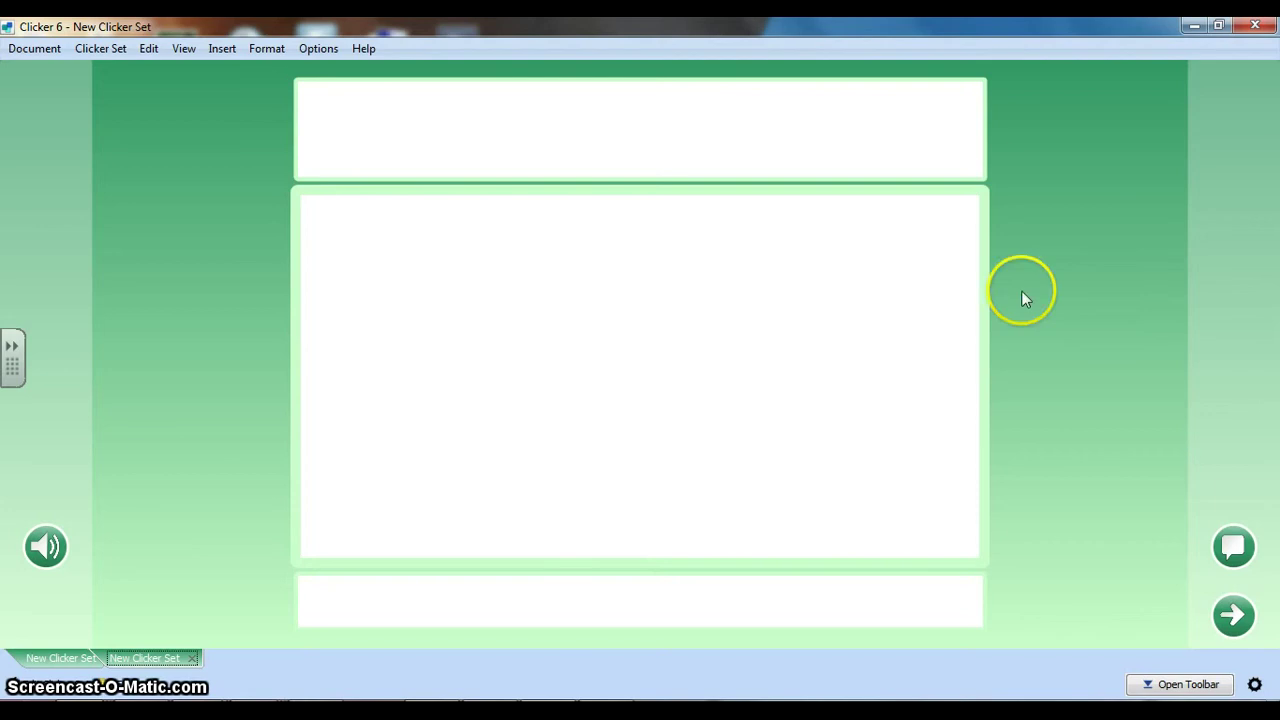
click(1185, 684)
click(649, 171)
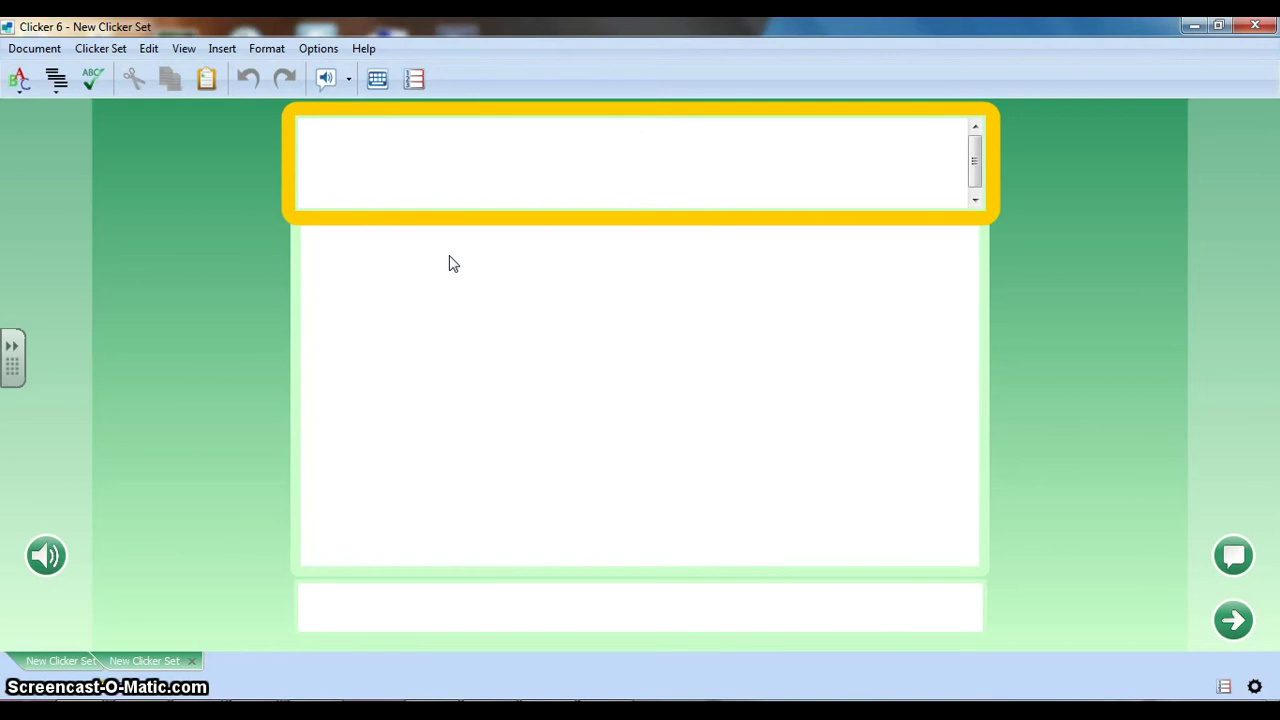
click(379, 83)
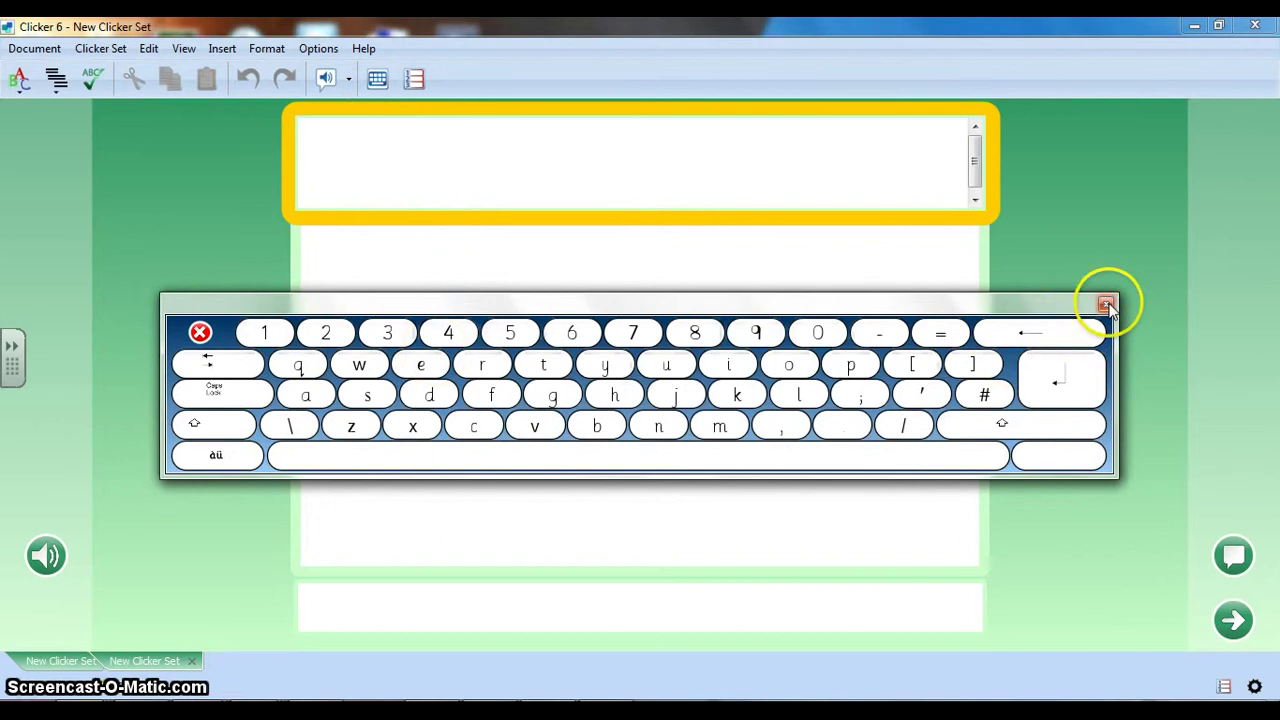
click(1106, 304)
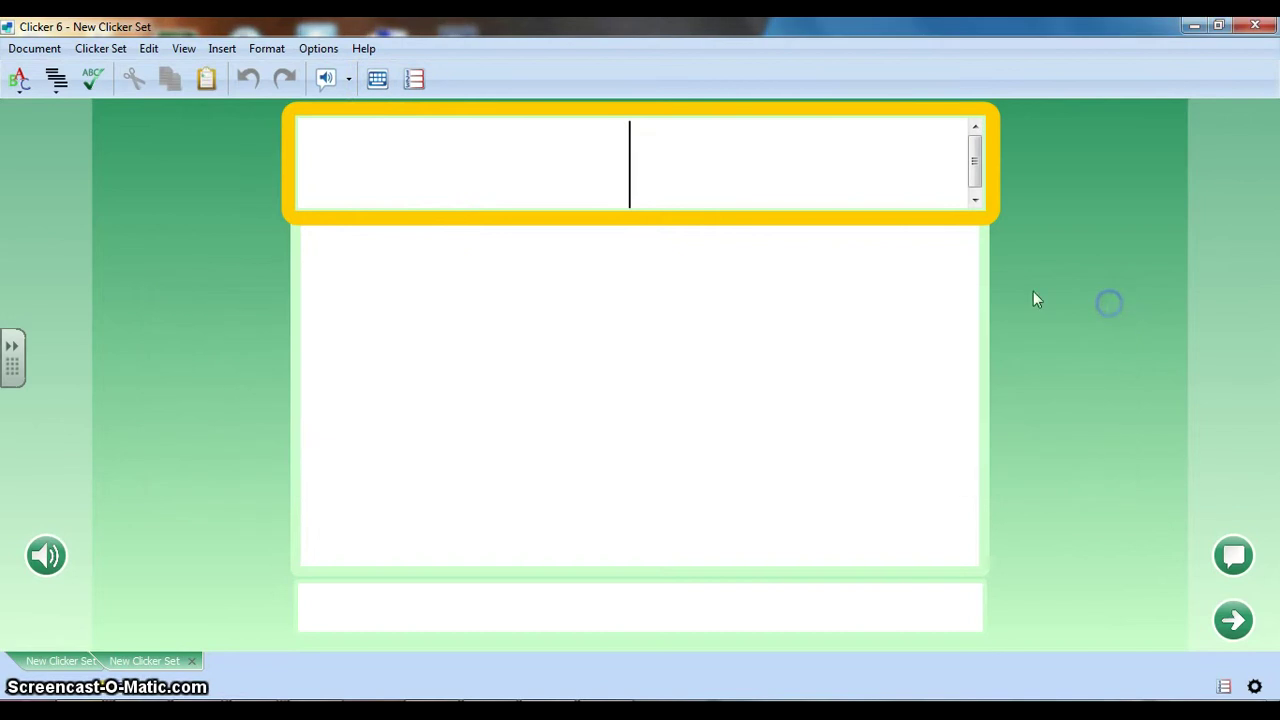
click(310, 49)
click(338, 70)
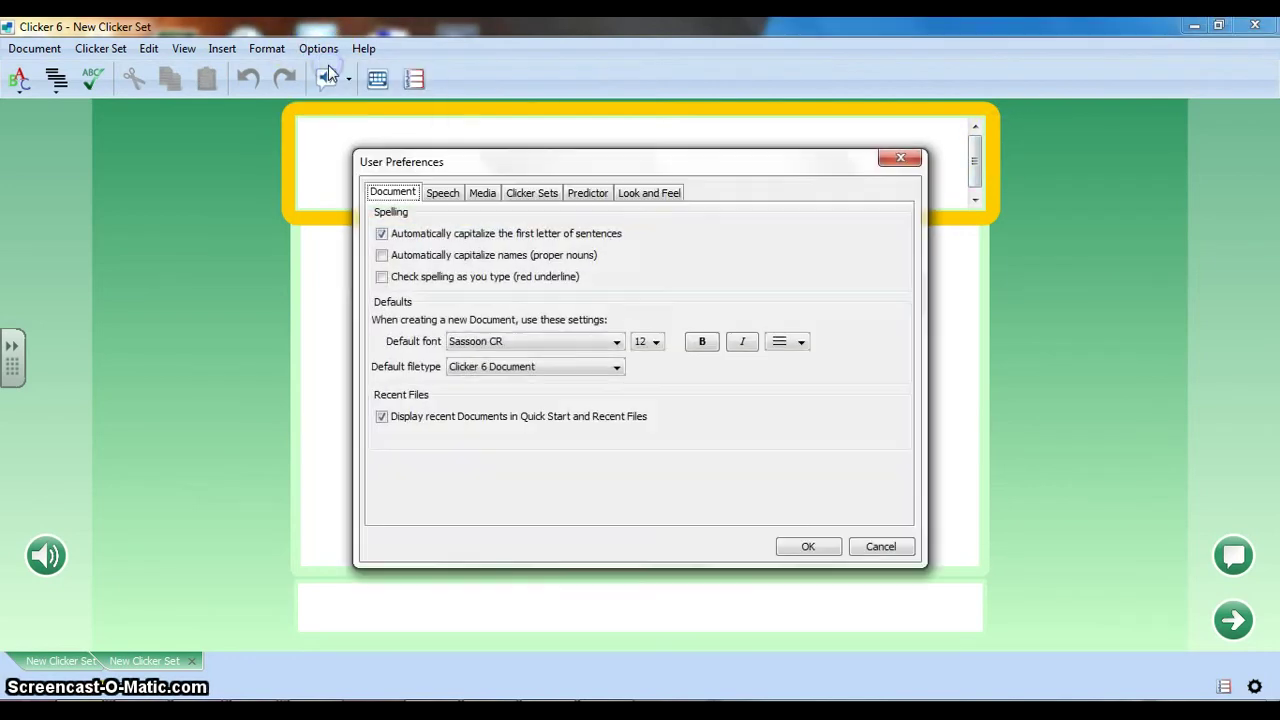
click(481, 194)
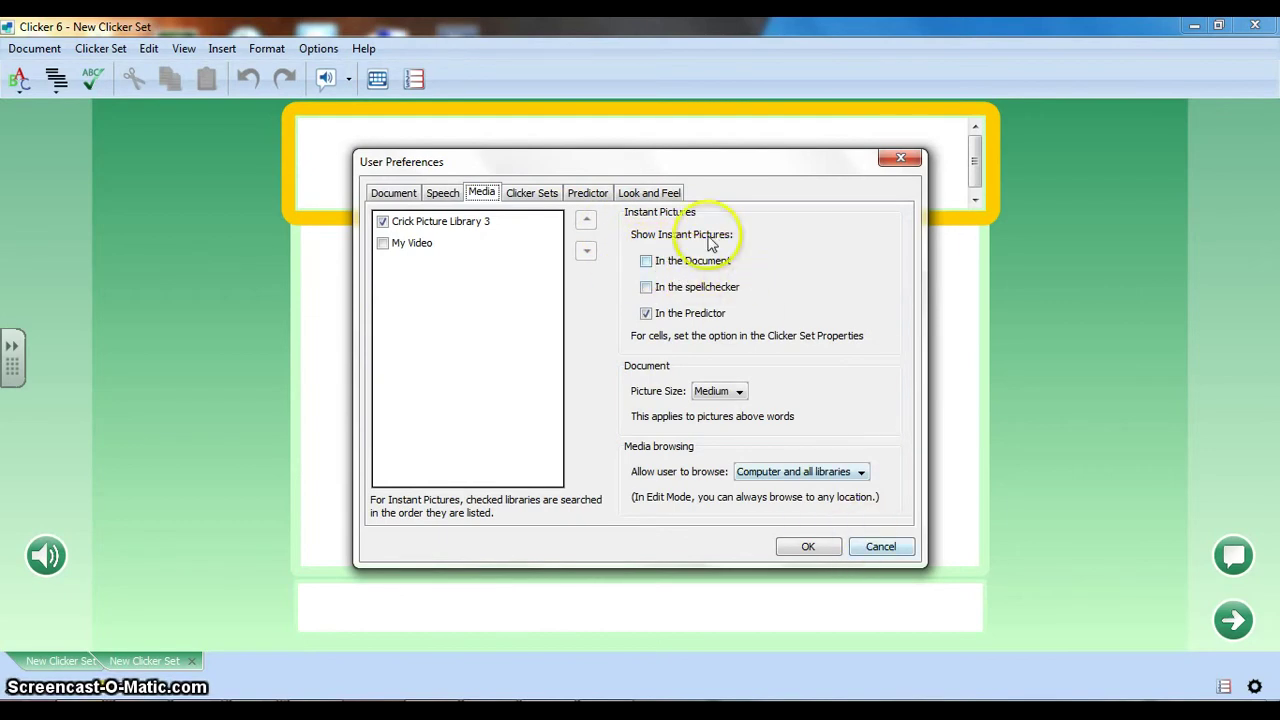
click(808, 547)
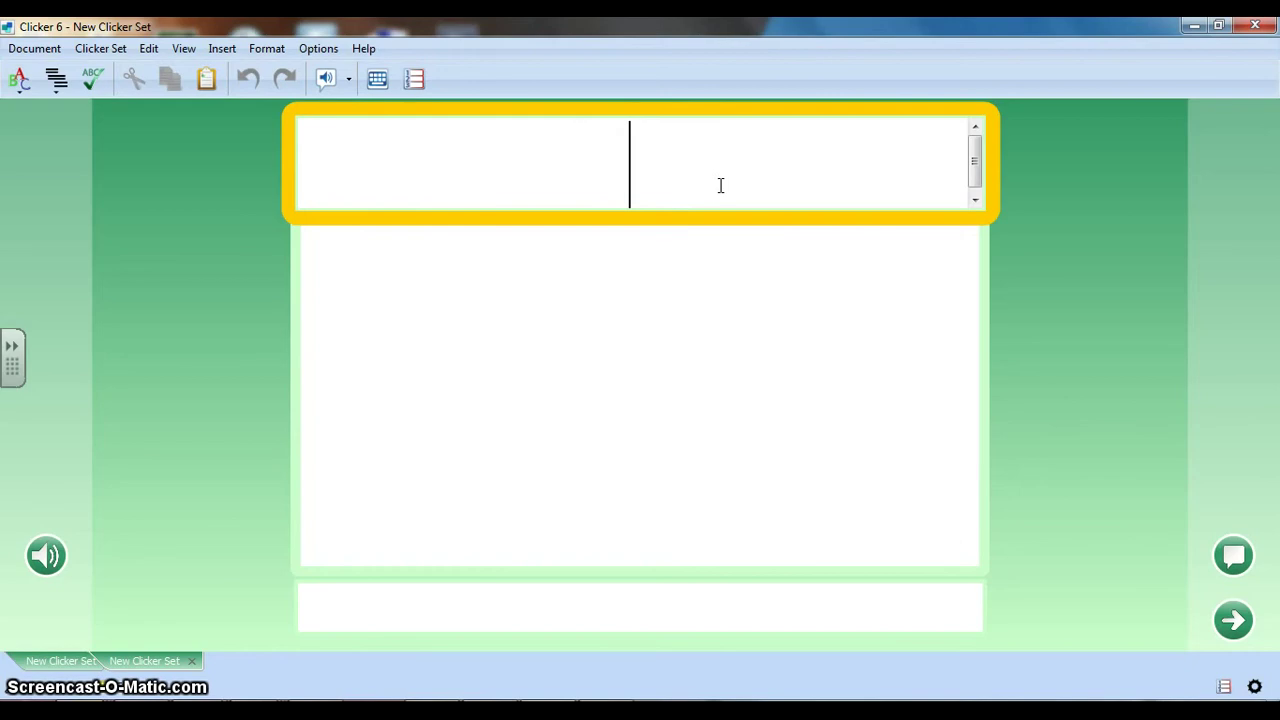
Type the heading 'We are going to the beach' and set it to font size 36
text(We are )
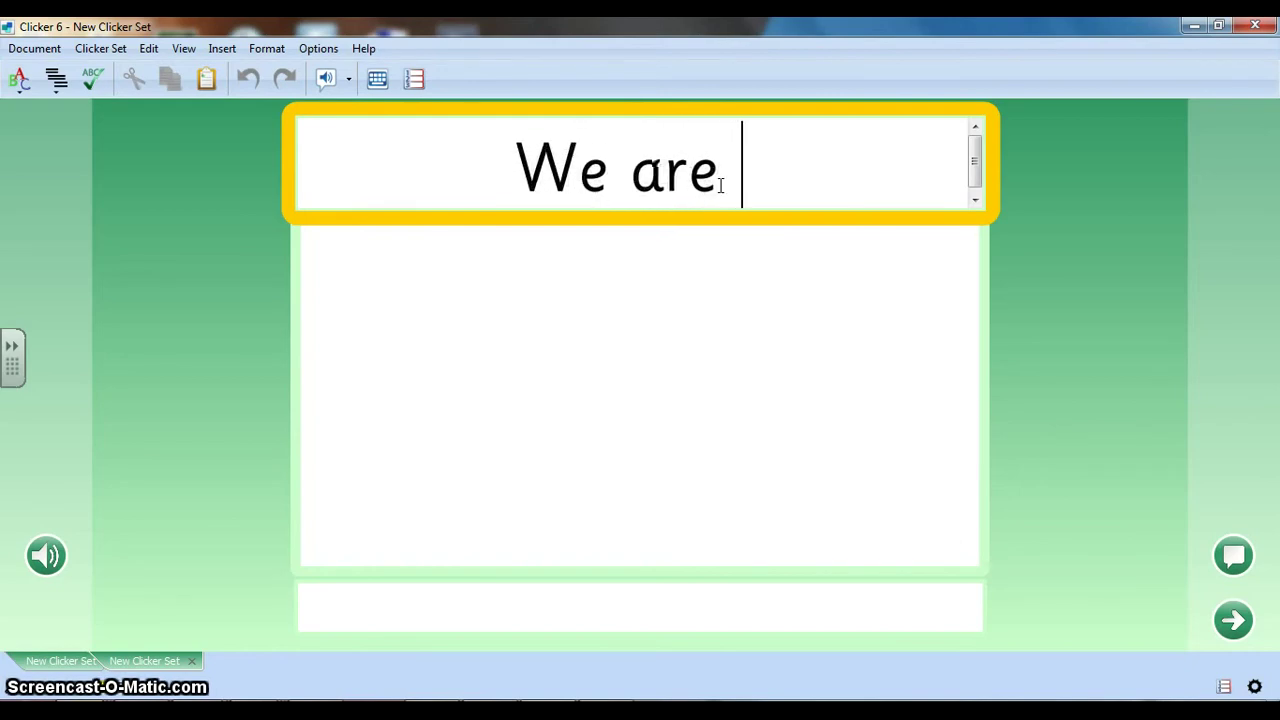
text(going to )
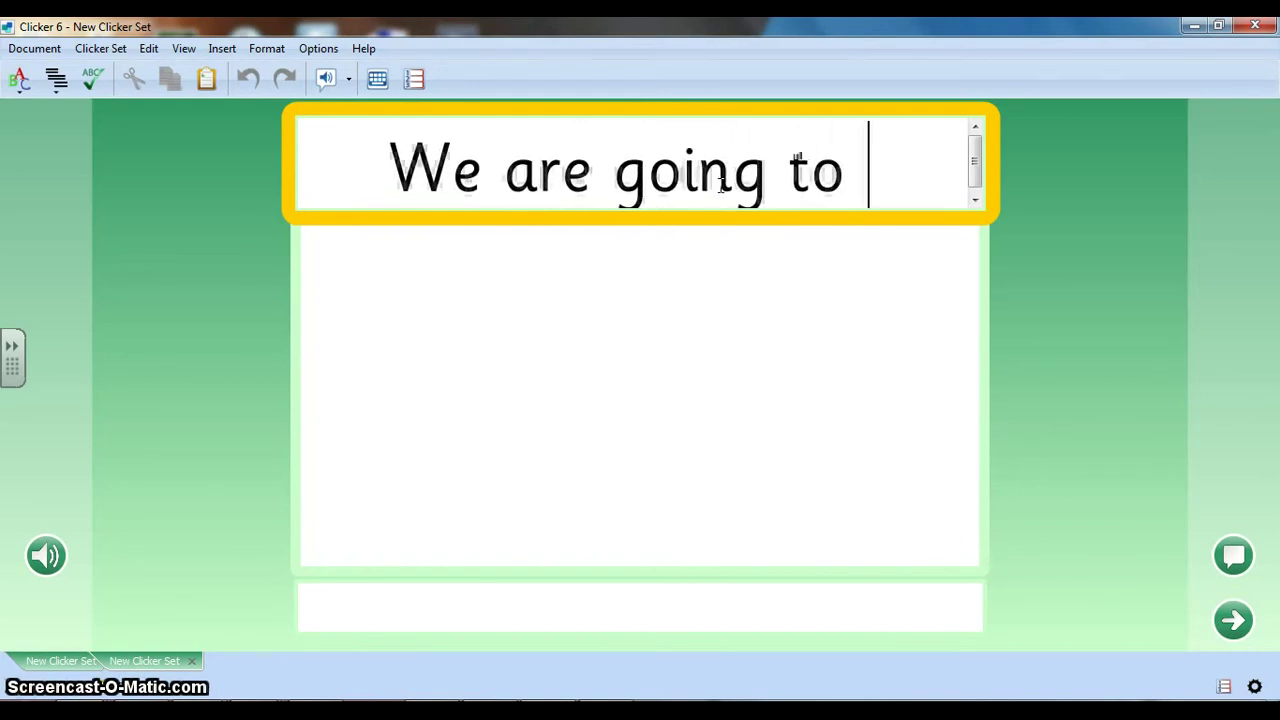
text(the beach)
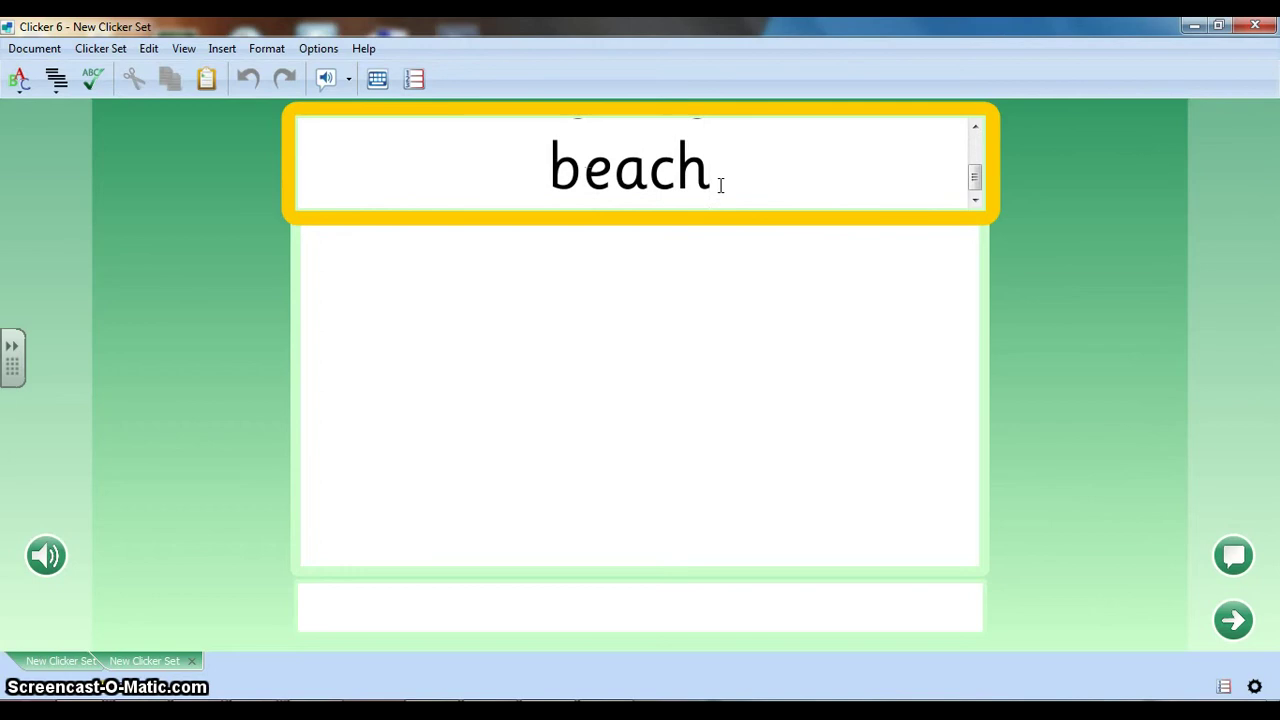
drag(720, 185, 551, 167)
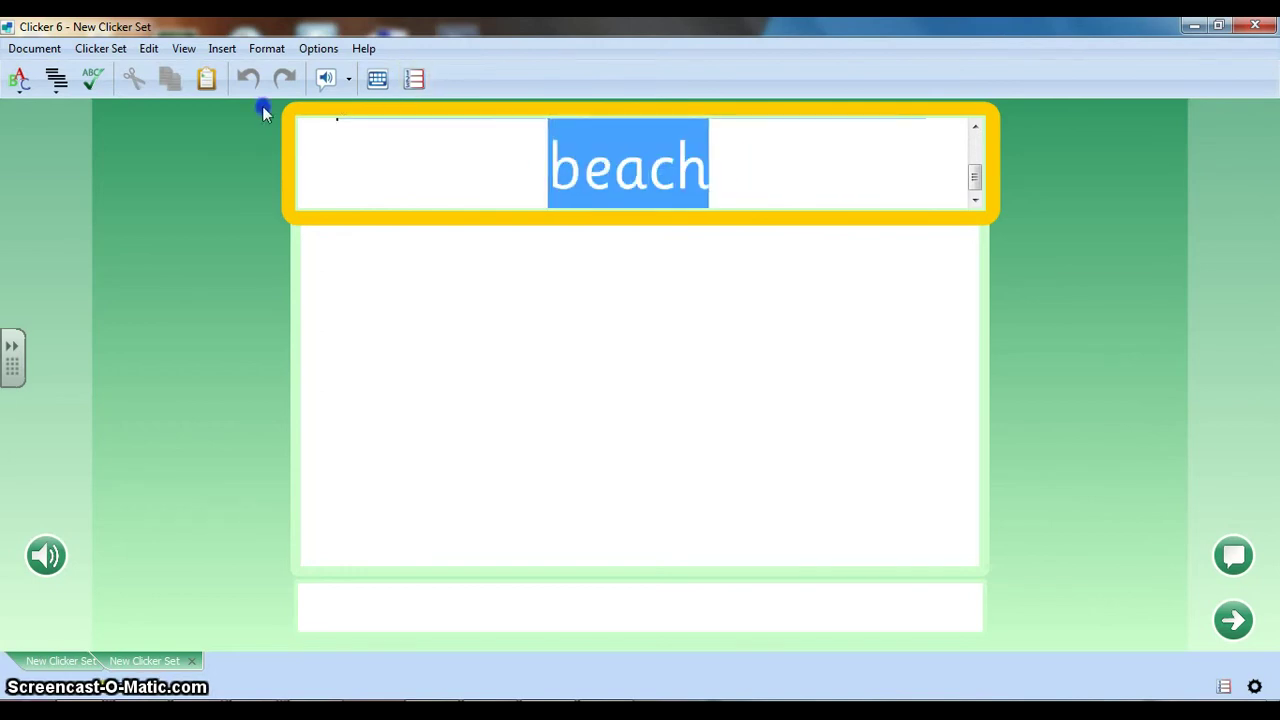
click(18, 88)
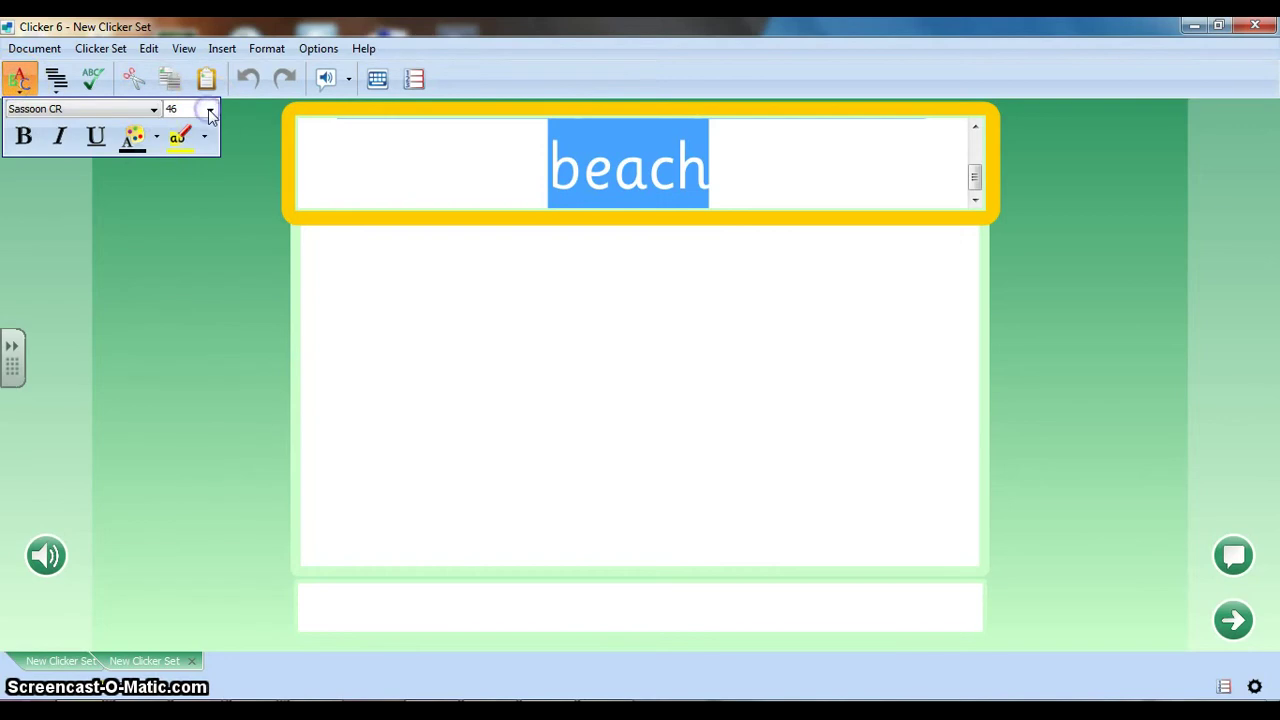
click(210, 110)
click(210, 232)
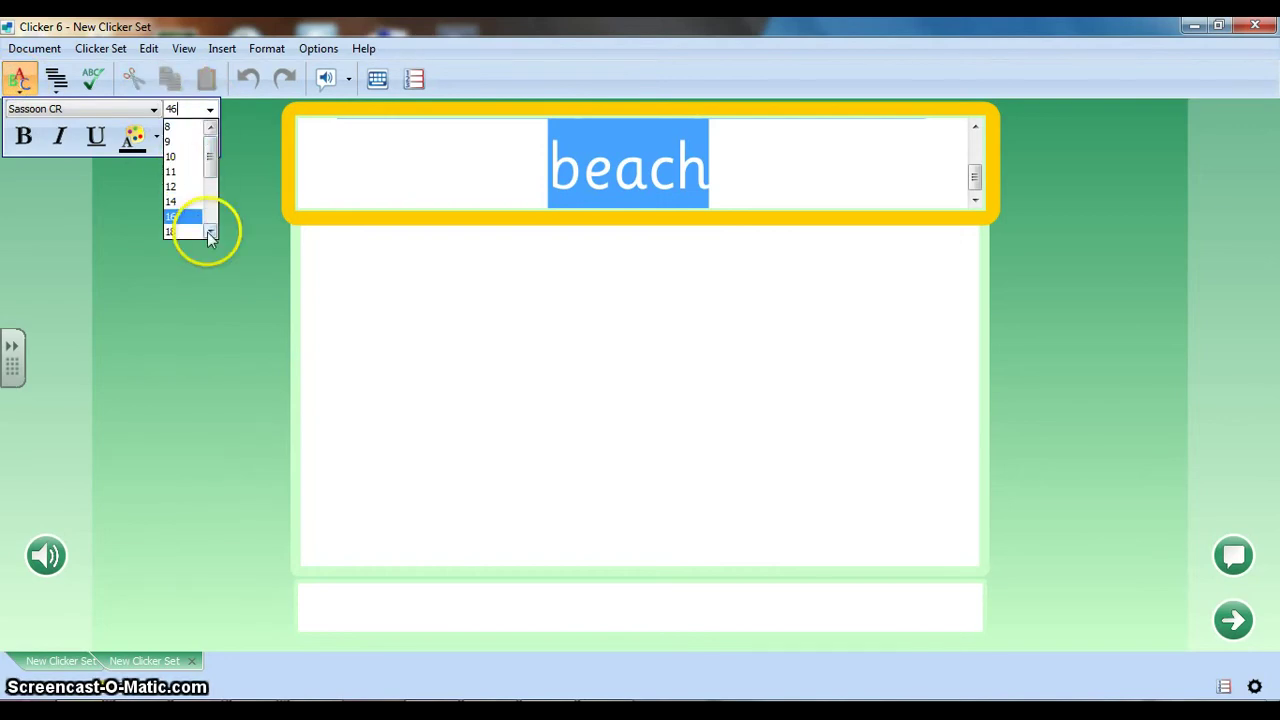
click(210, 232)
click(210, 232)
click(210, 232)
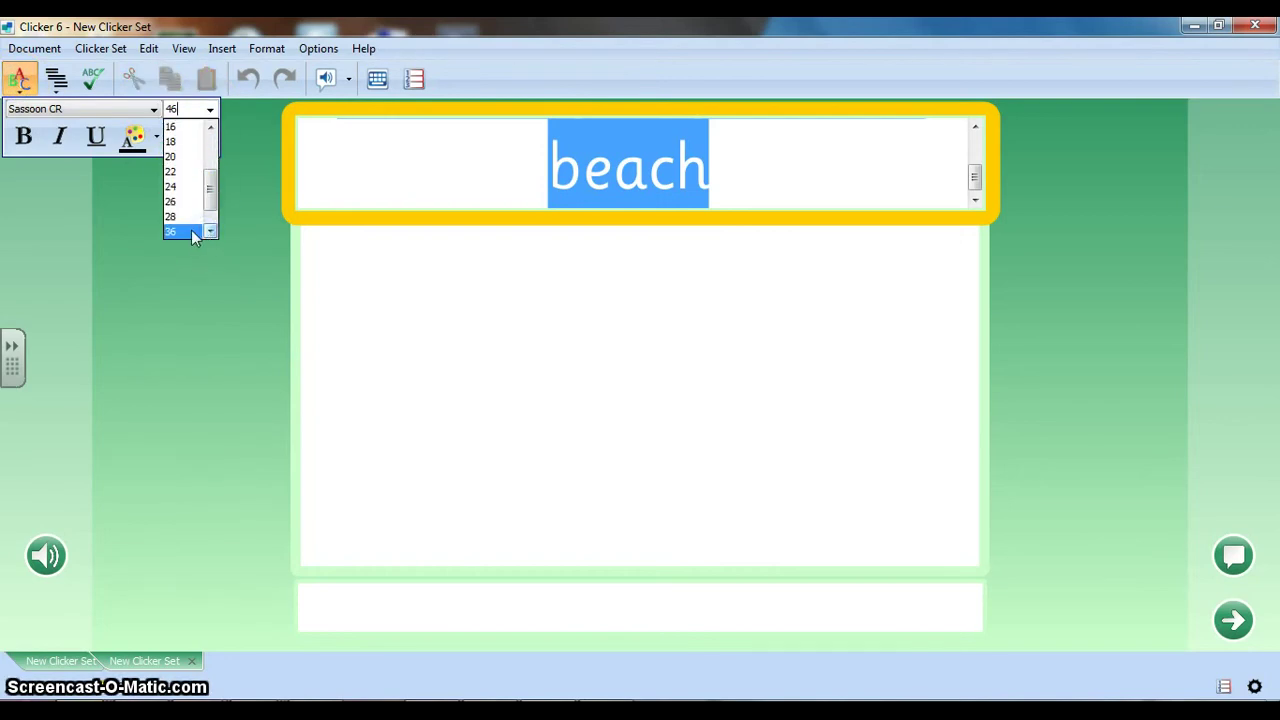
click(191, 230)
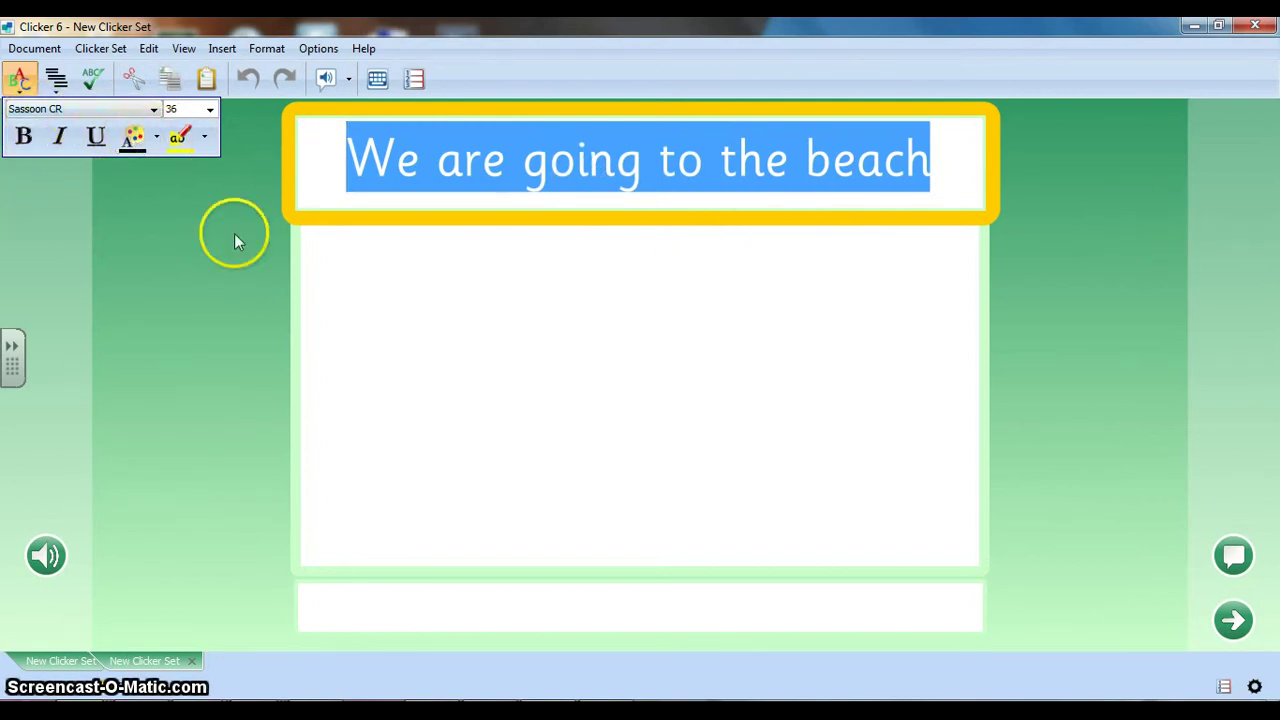
click(159, 318)
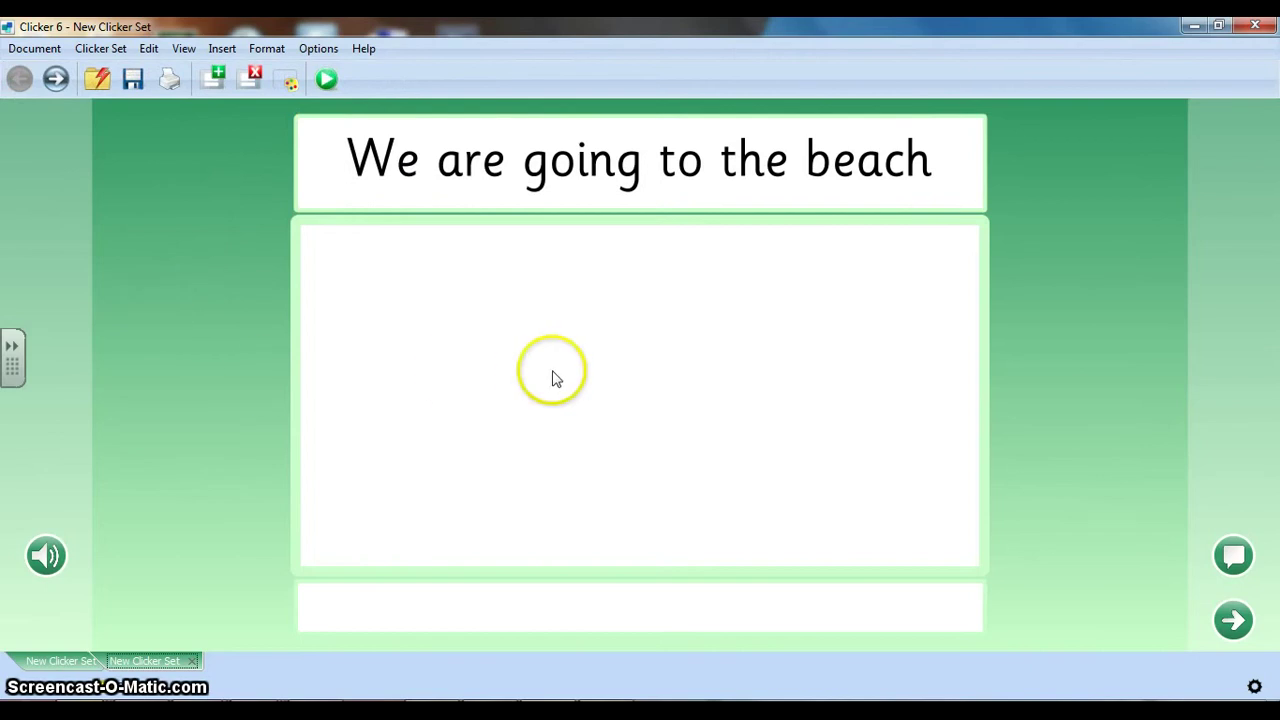
Paint a yellow sand line and a wavy blue sea line into the picture box
click(676, 410)
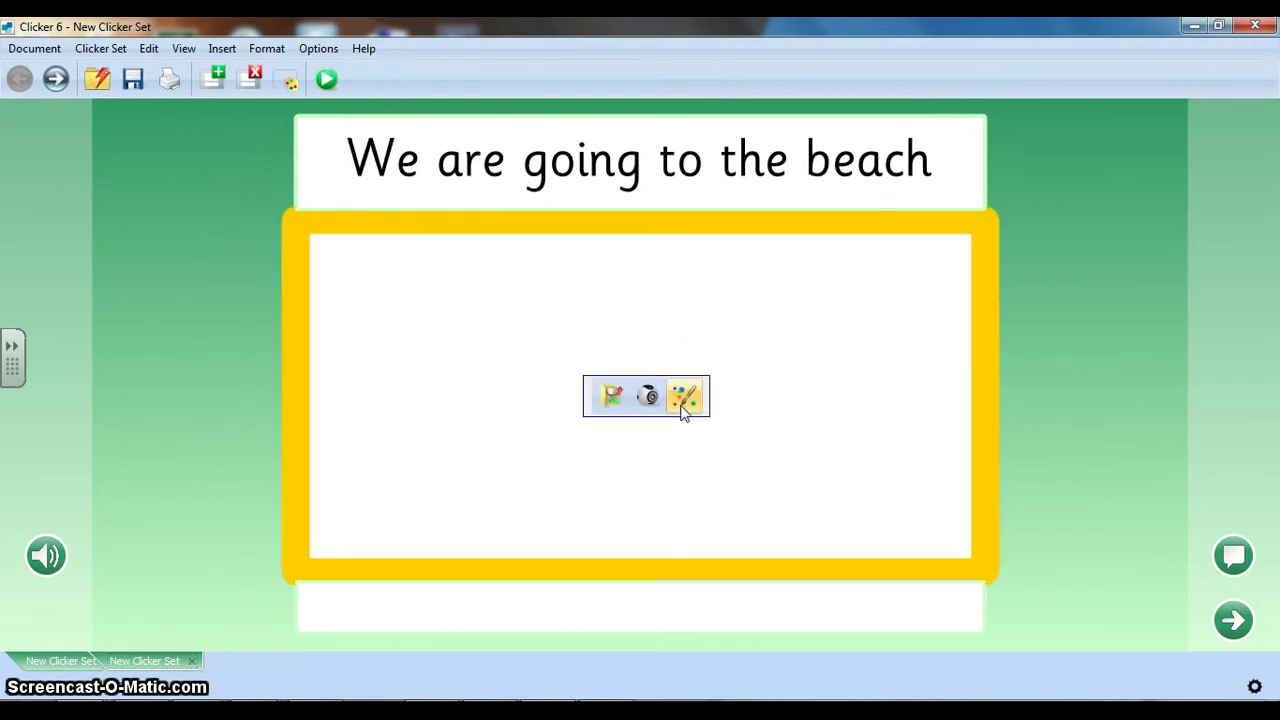
click(686, 398)
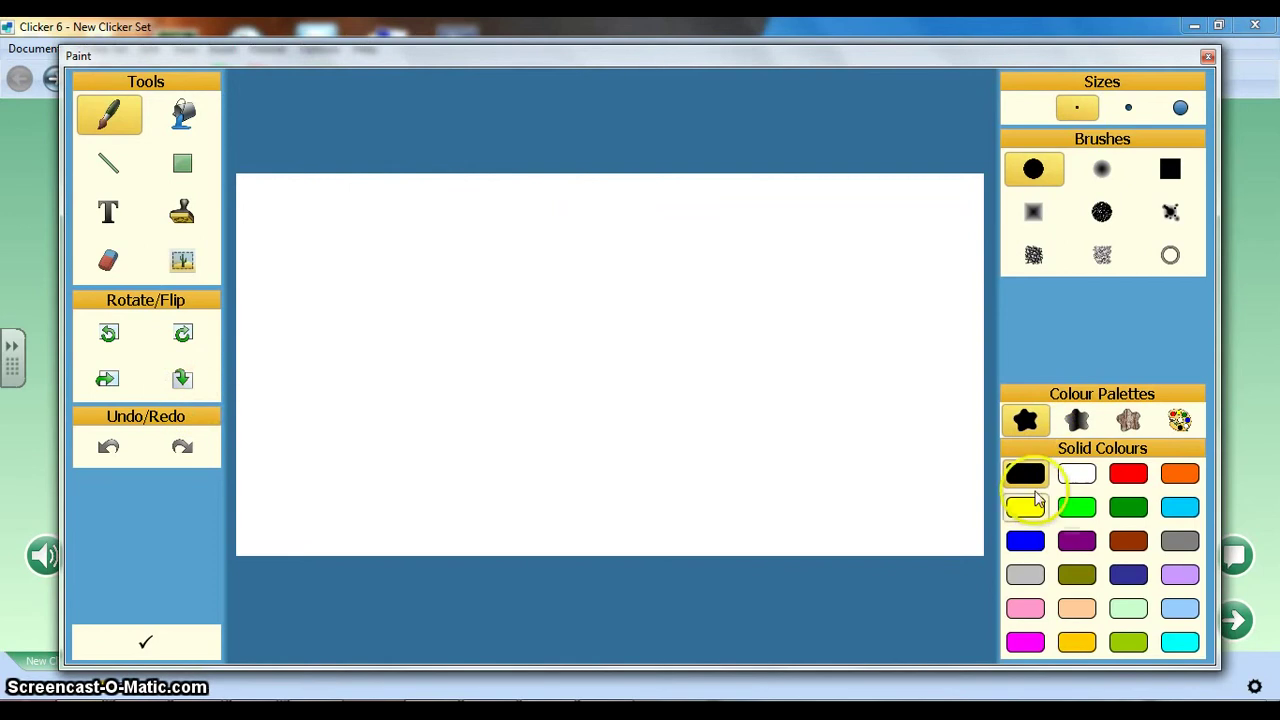
click(1030, 505)
drag(290, 450, 955, 424)
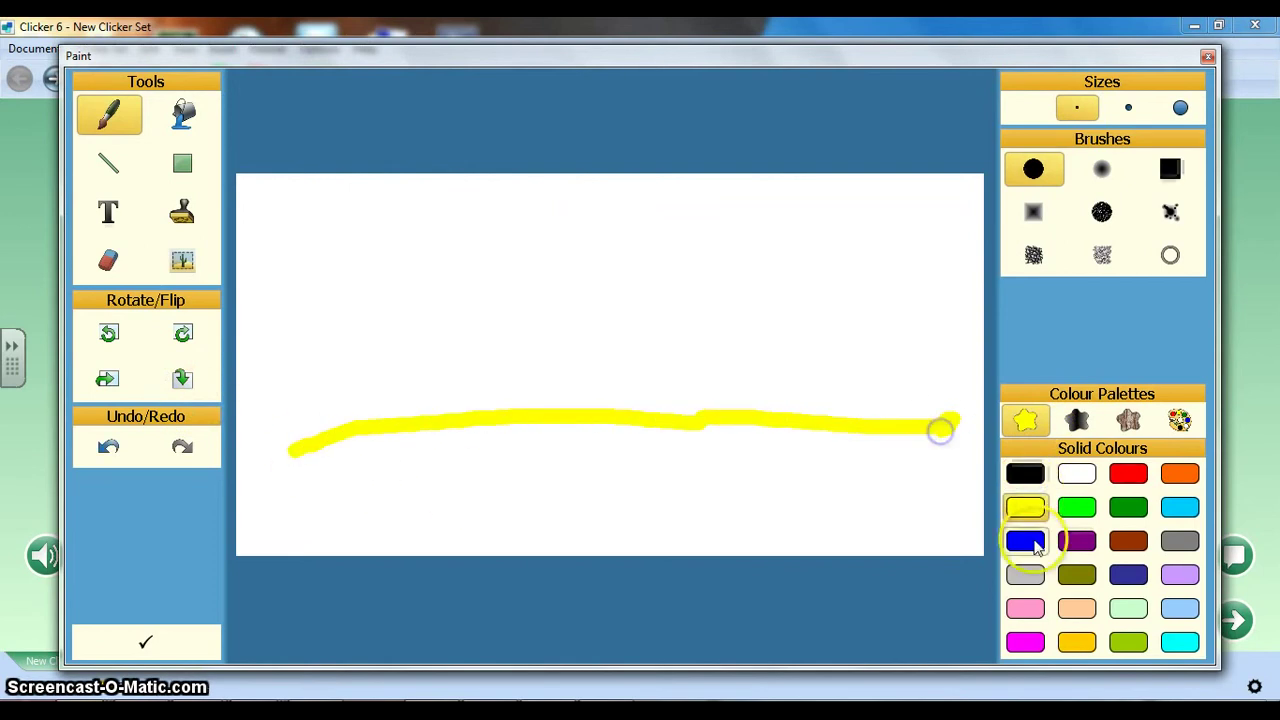
click(1025, 541)
drag(372, 308, 873, 336)
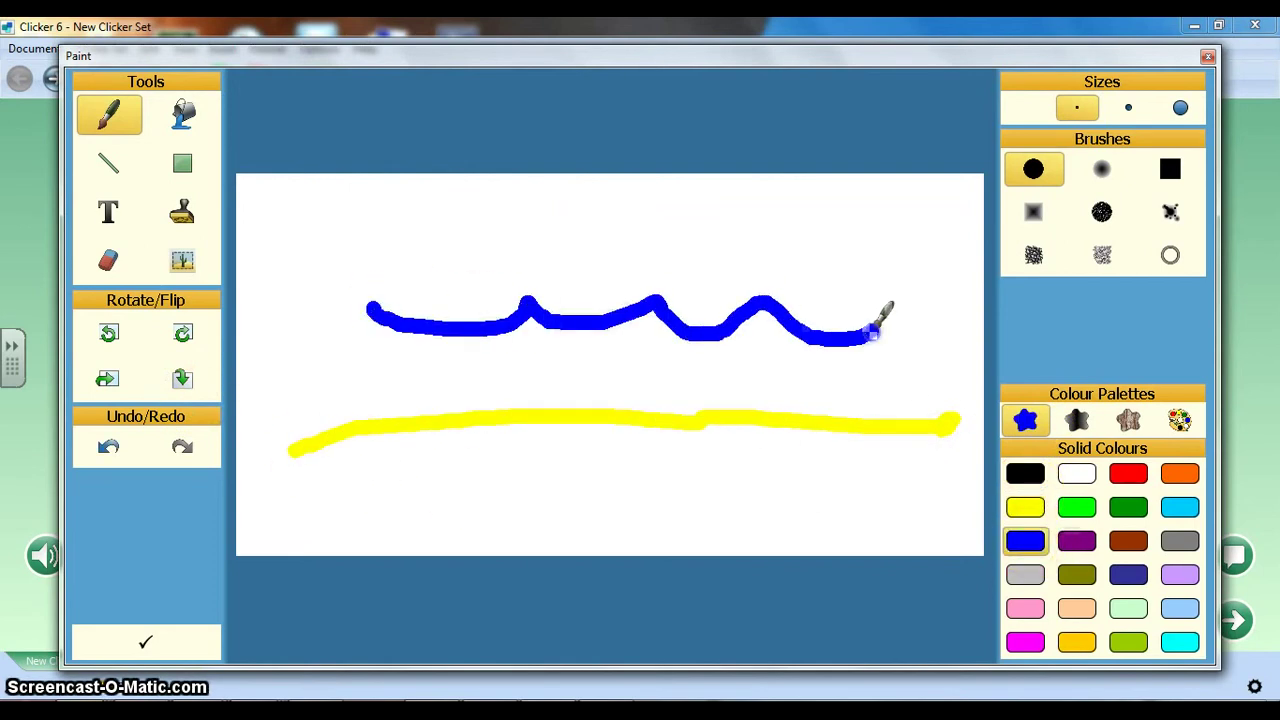
click(160, 640)
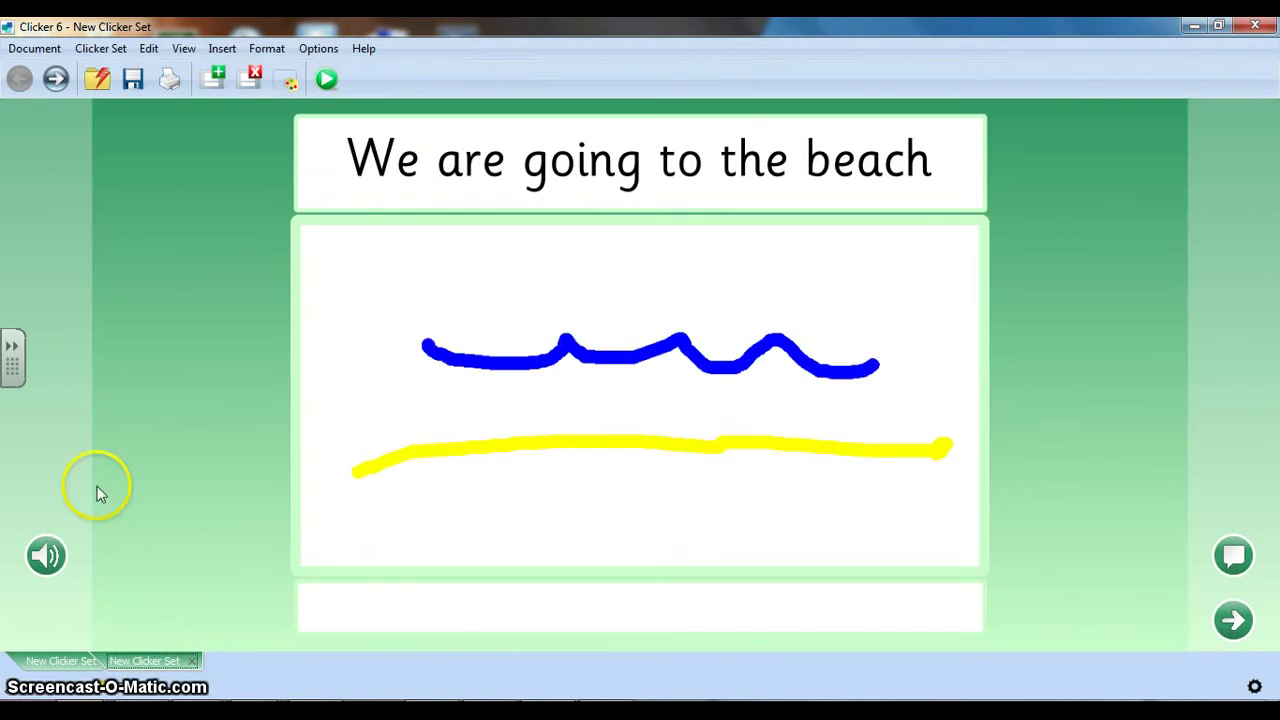
Open the picture library for the drawing and browse into Crick Picture Library 3
click(635, 402)
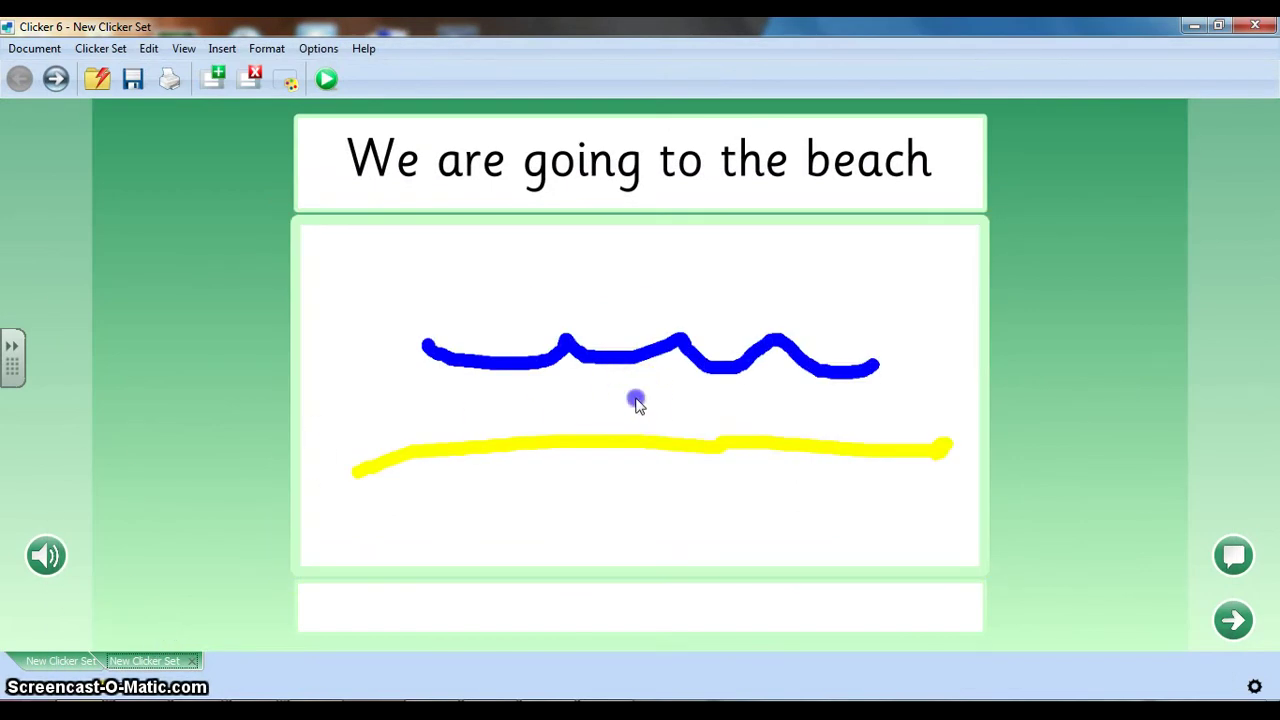
click(644, 399)
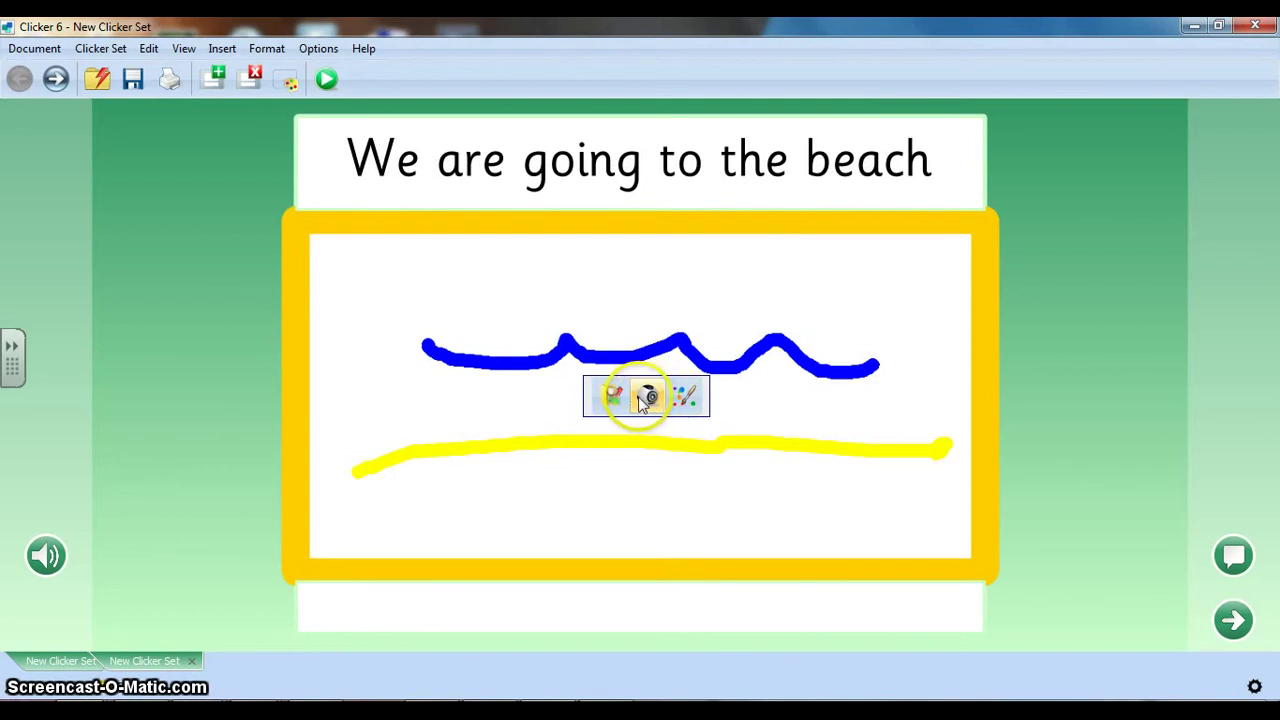
click(609, 398)
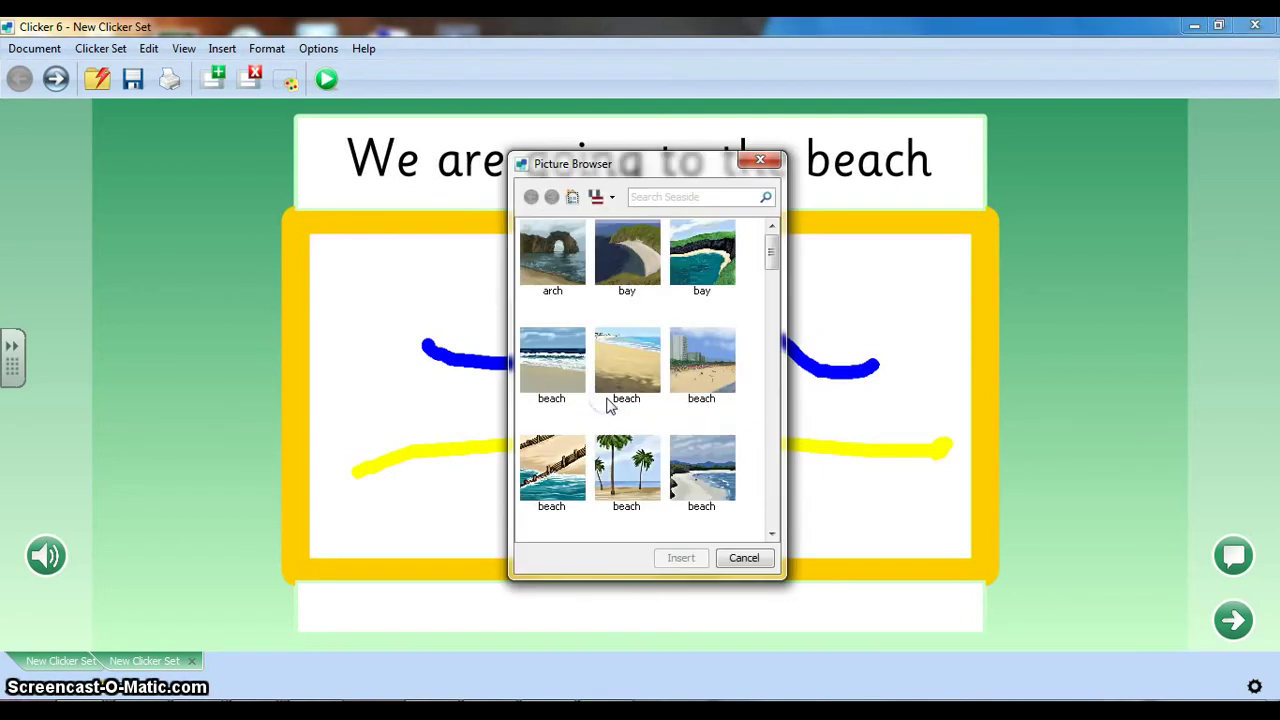
click(572, 197)
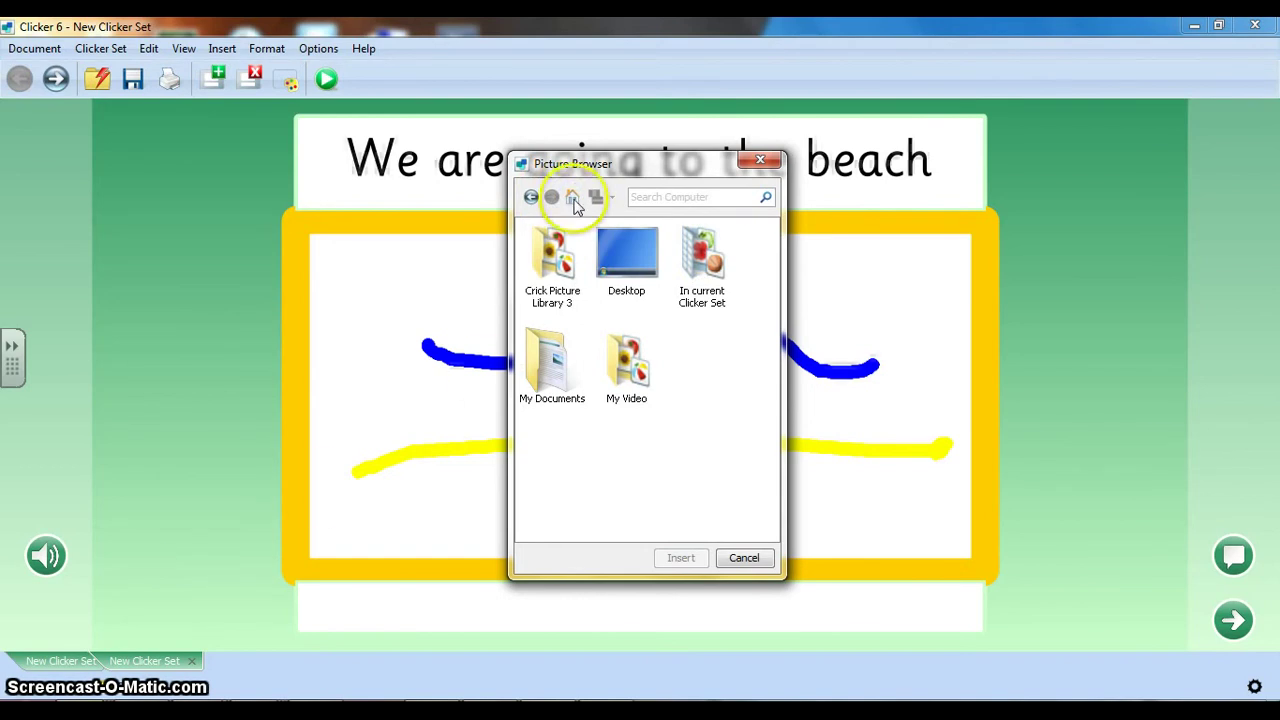
click(553, 265)
click(553, 265)
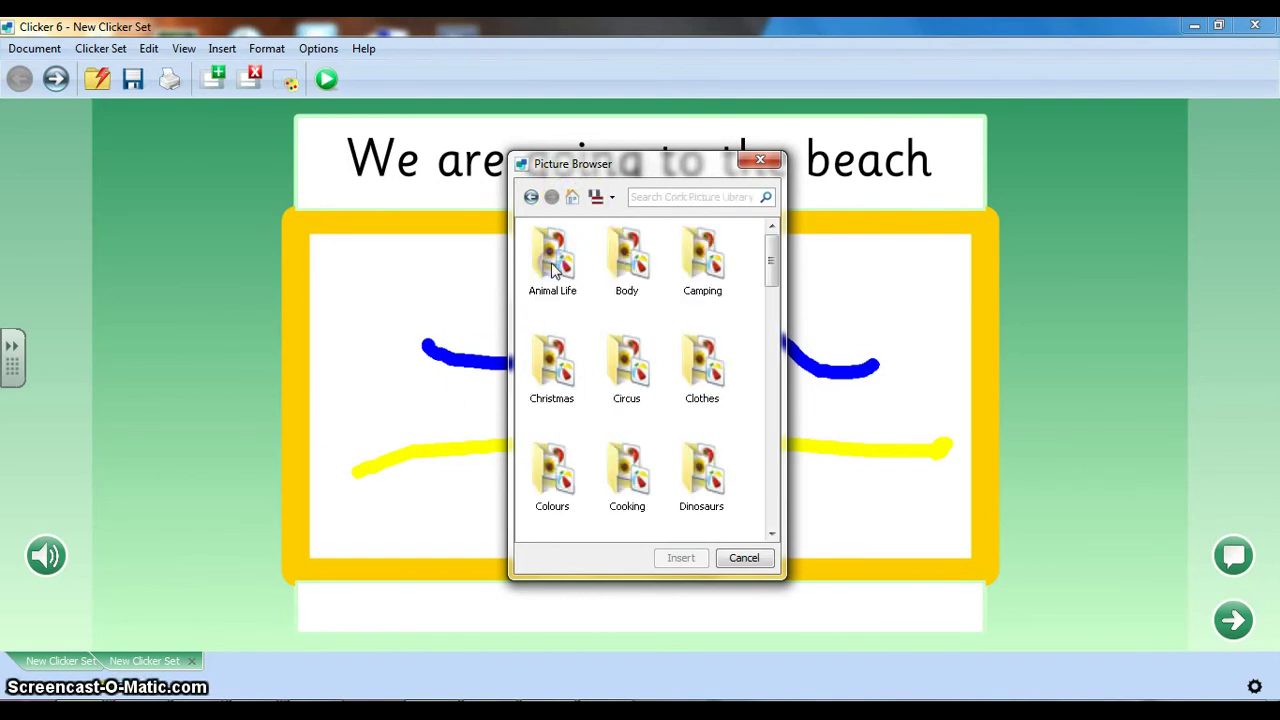
Insert the Seaside picture of a beach lined with tall hotels
click(577, 373)
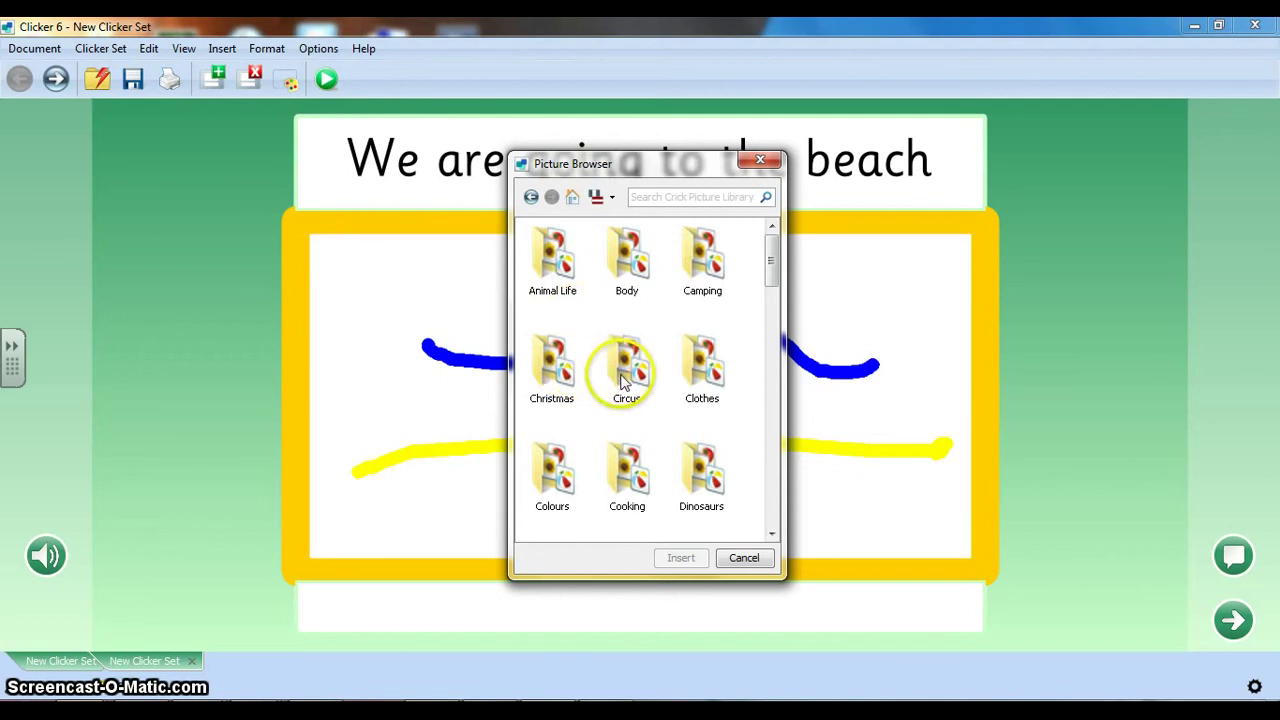
scroll(645, 378, down, 1)
scroll(655, 387, down, 5)
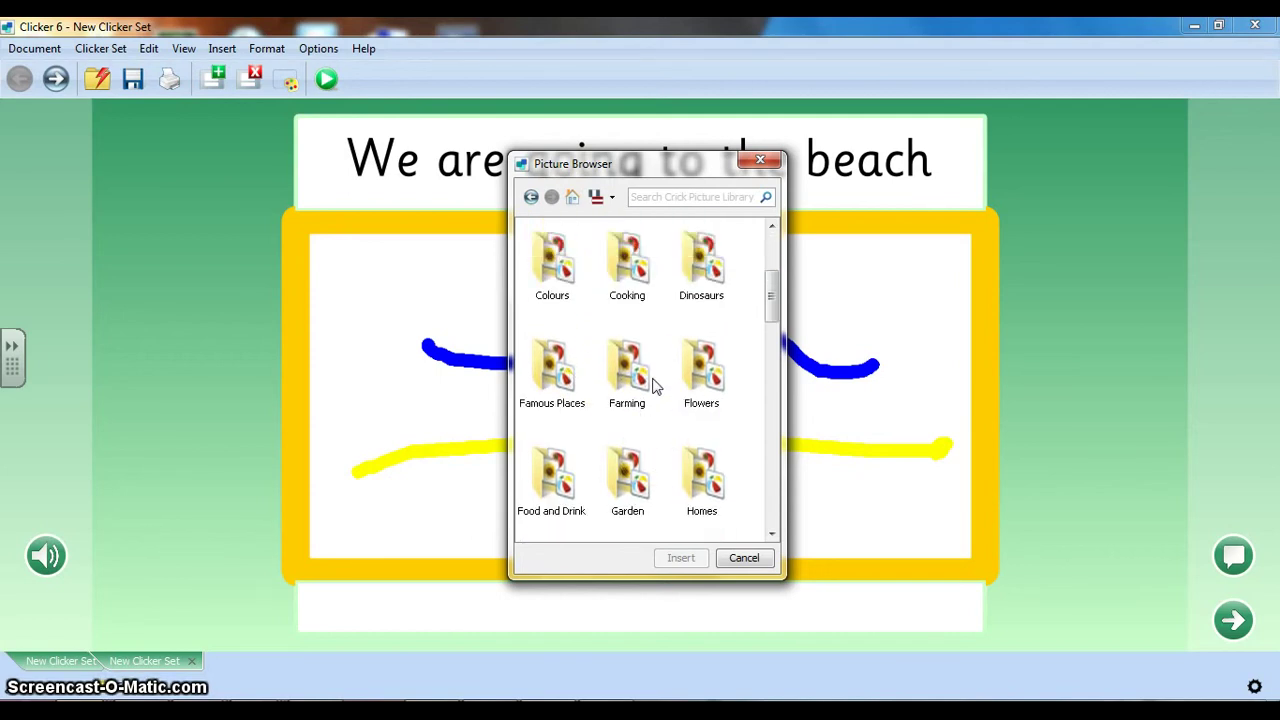
scroll(655, 385, down, 6)
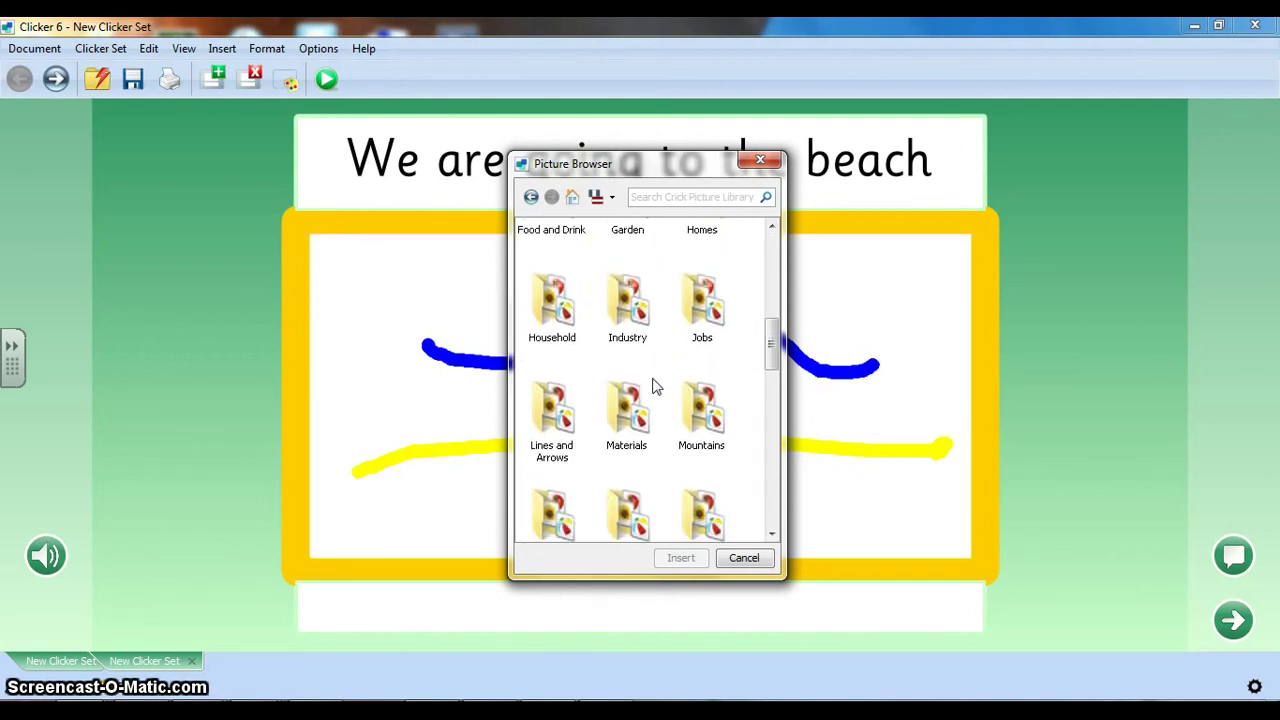
click(653, 369)
scroll(655, 369, down, 6)
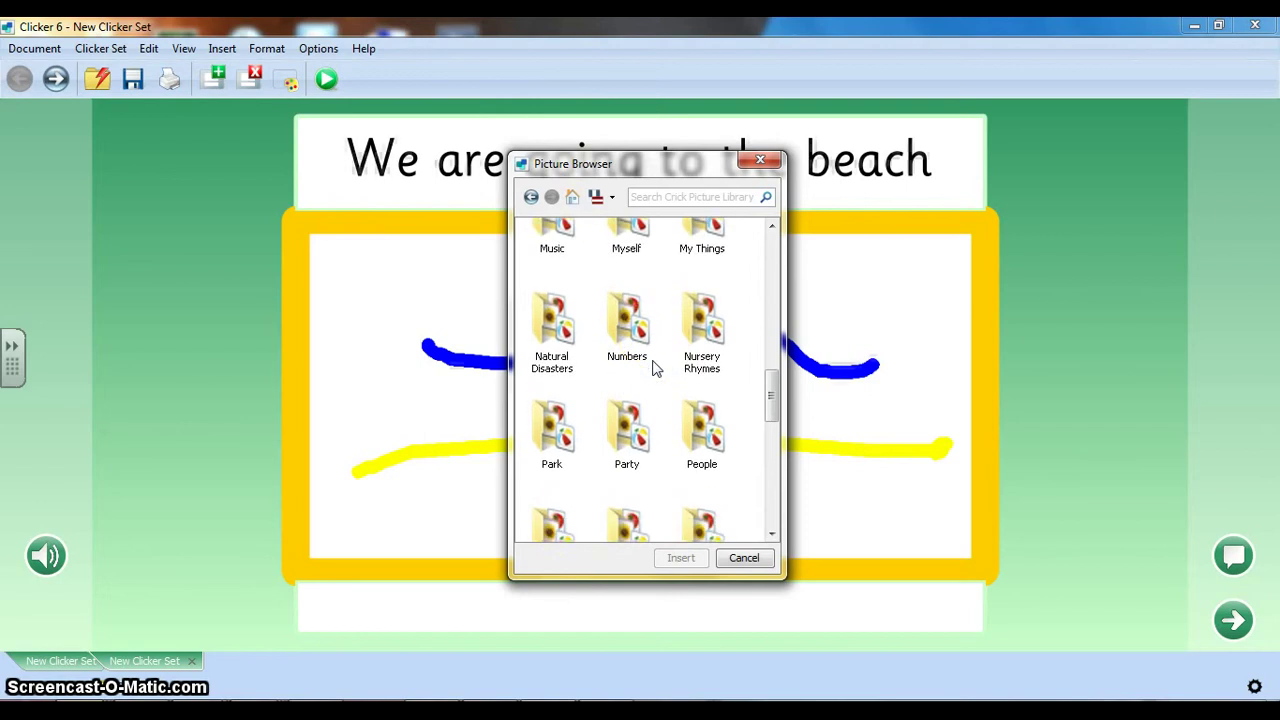
scroll(652, 368, down, 1)
click(704, 368)
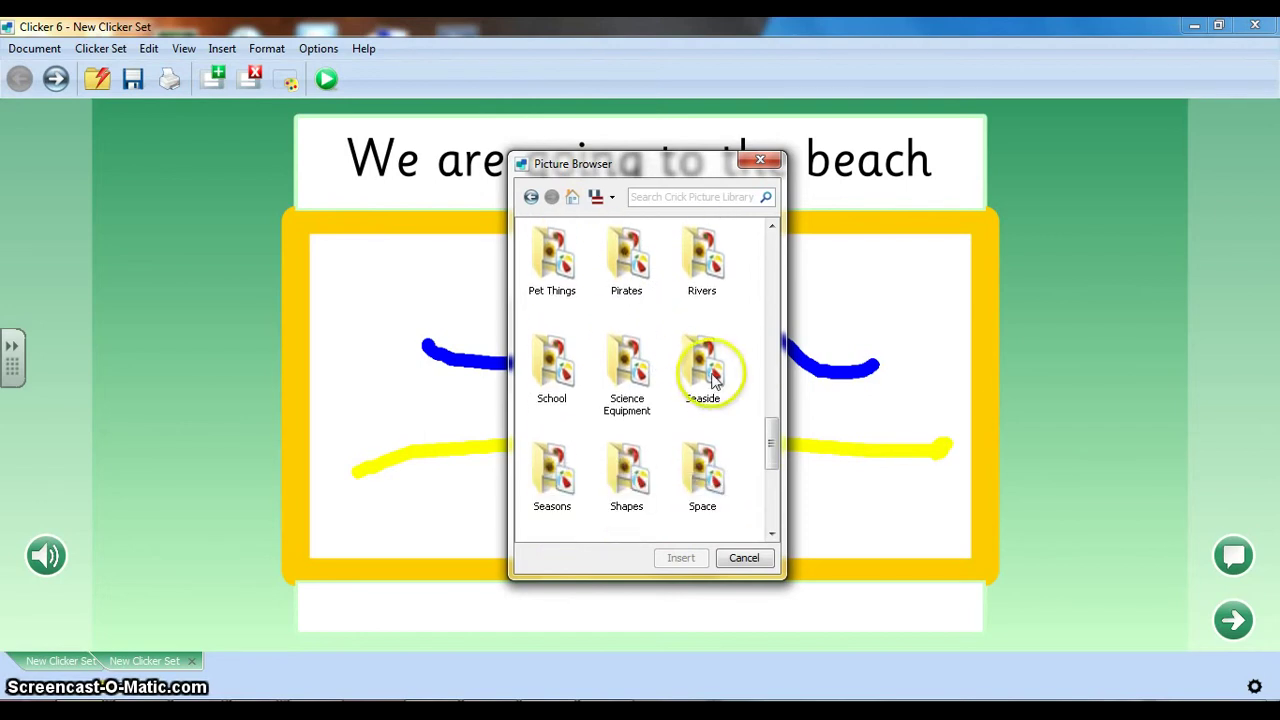
double_click(704, 368)
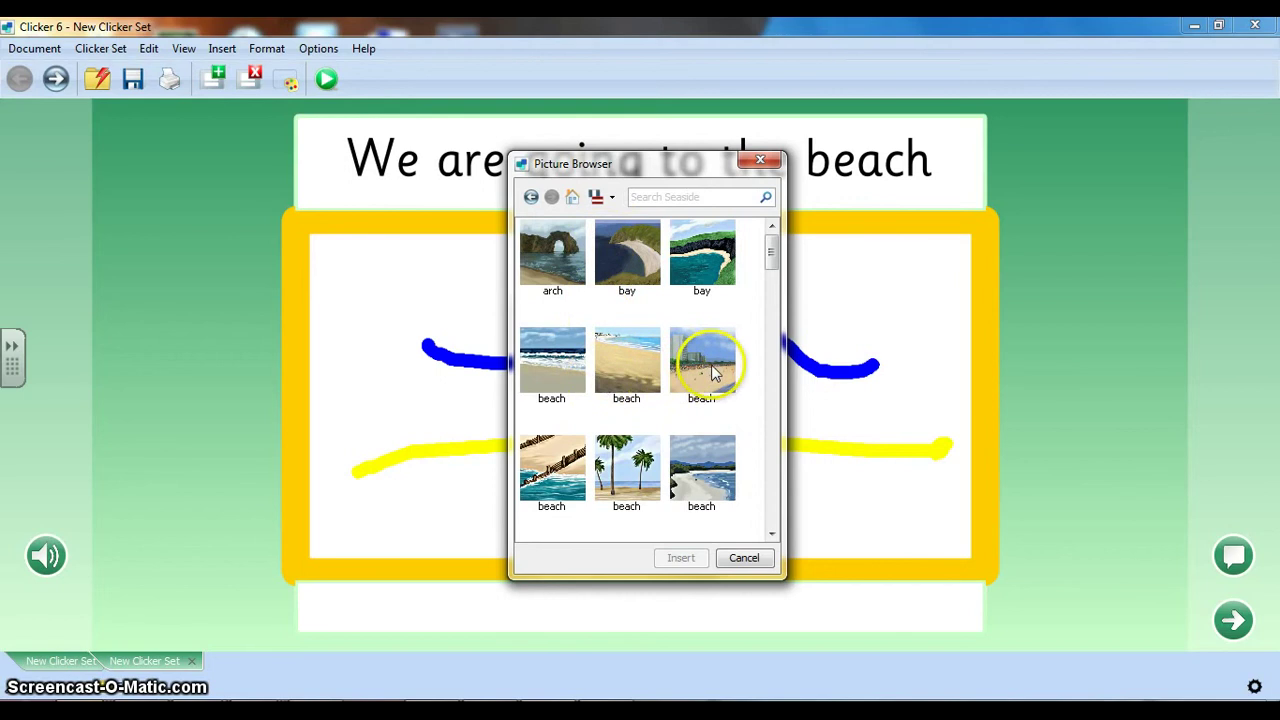
click(705, 370)
click(680, 558)
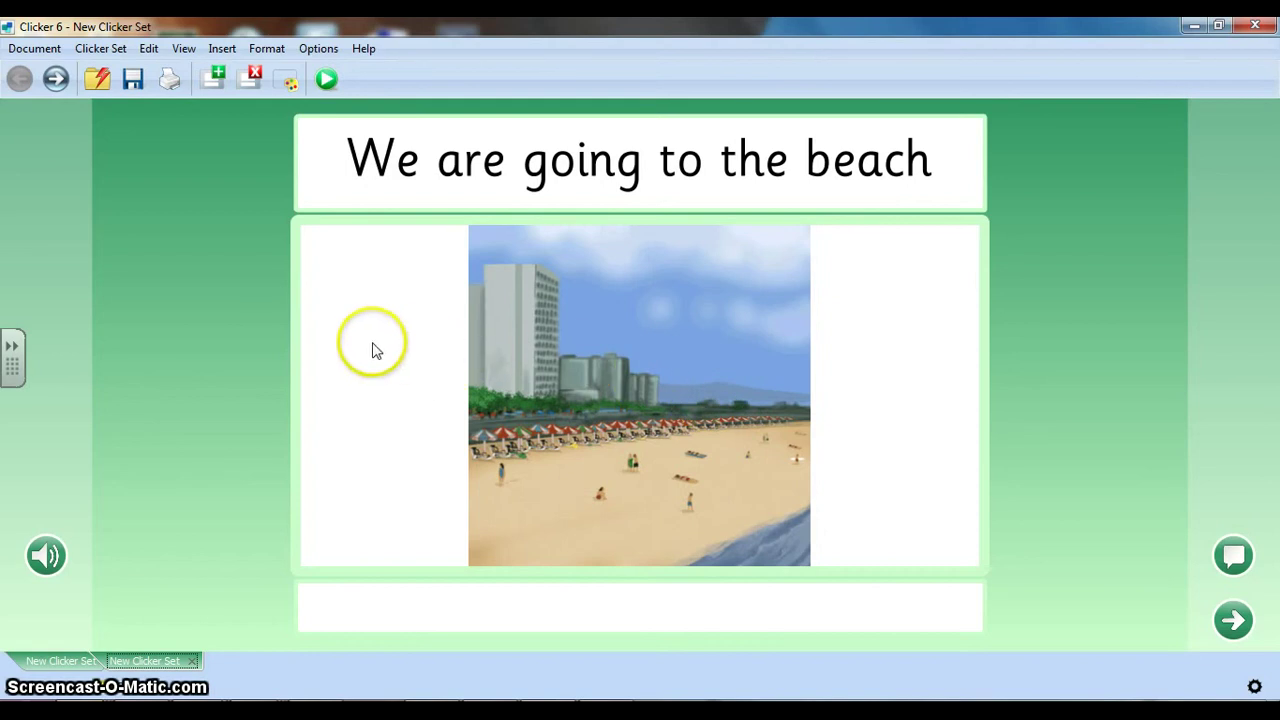
Caption the beach picture with the teacher's class name, fixing a typo
click(655, 603)
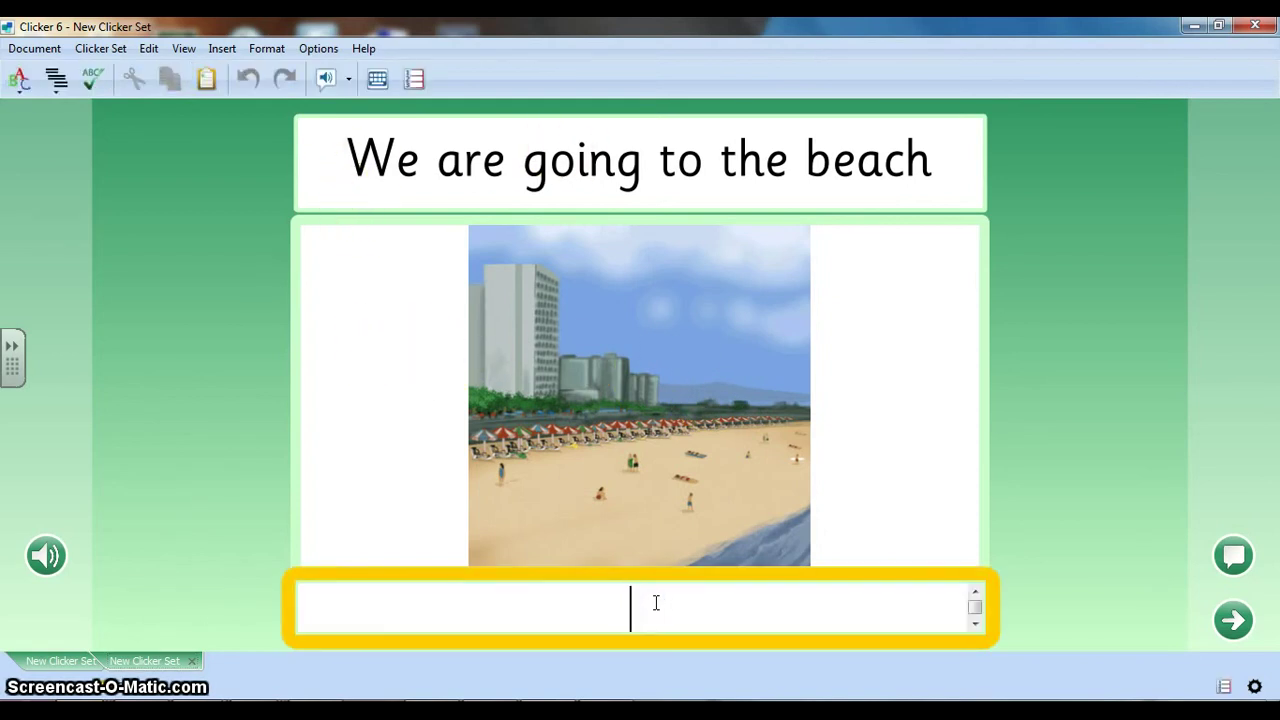
text(Mrs)
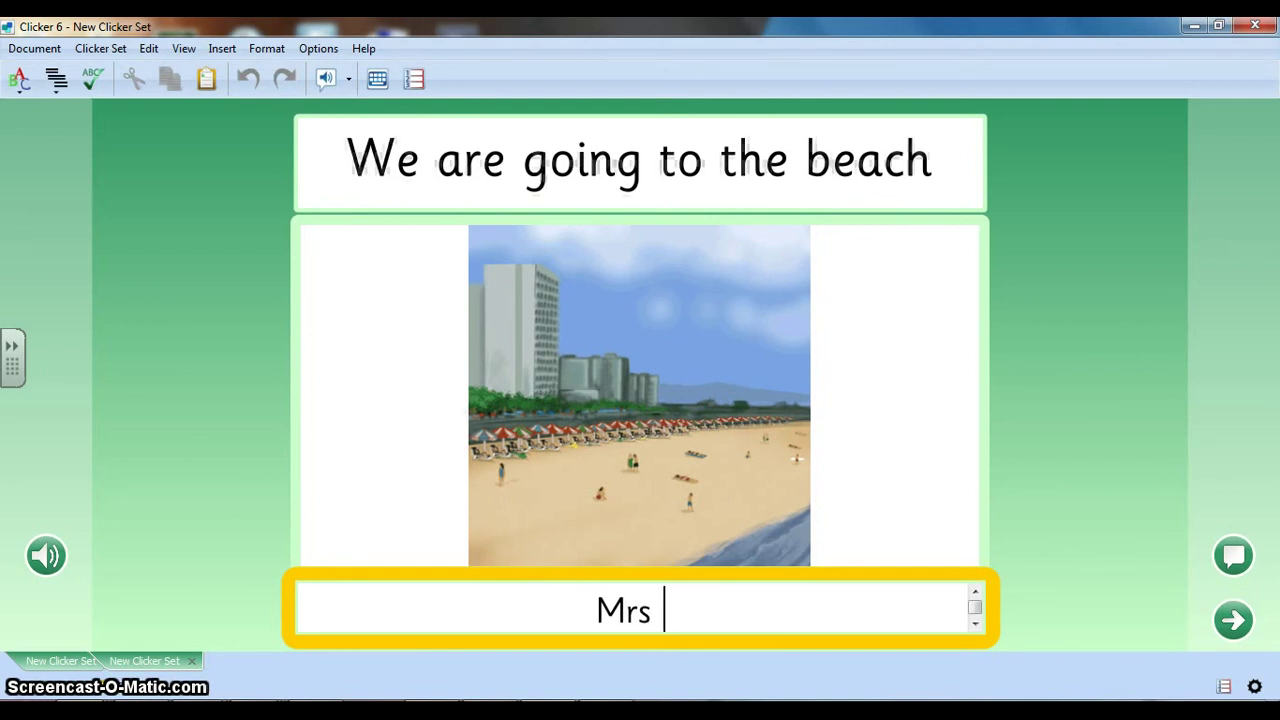
text(Smit's )
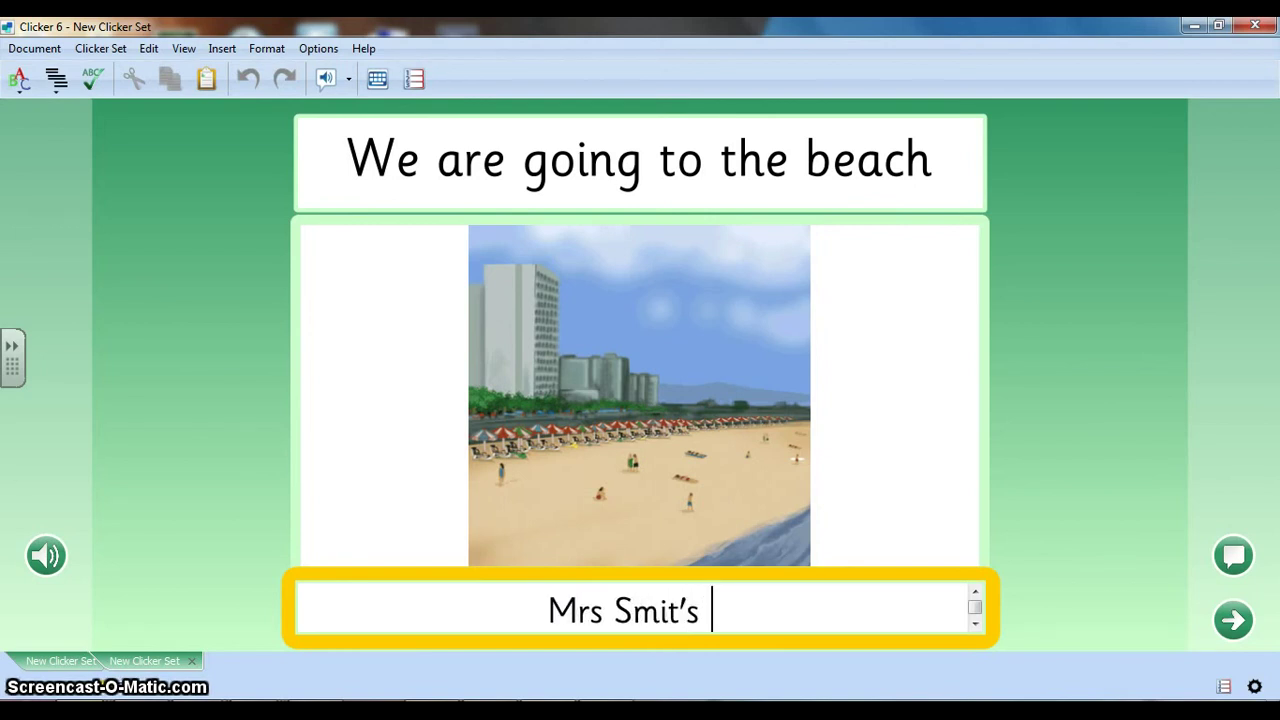
text(S)
key(BackSpace)
text(Class)
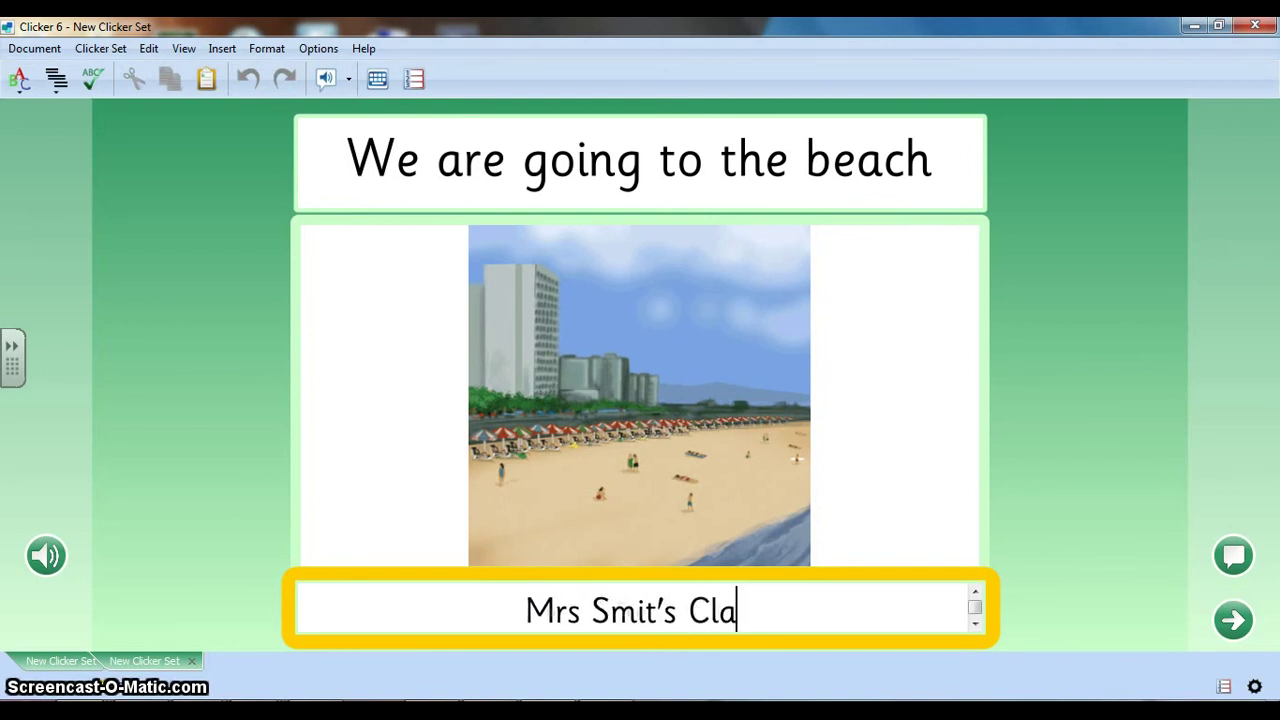
click(1034, 443)
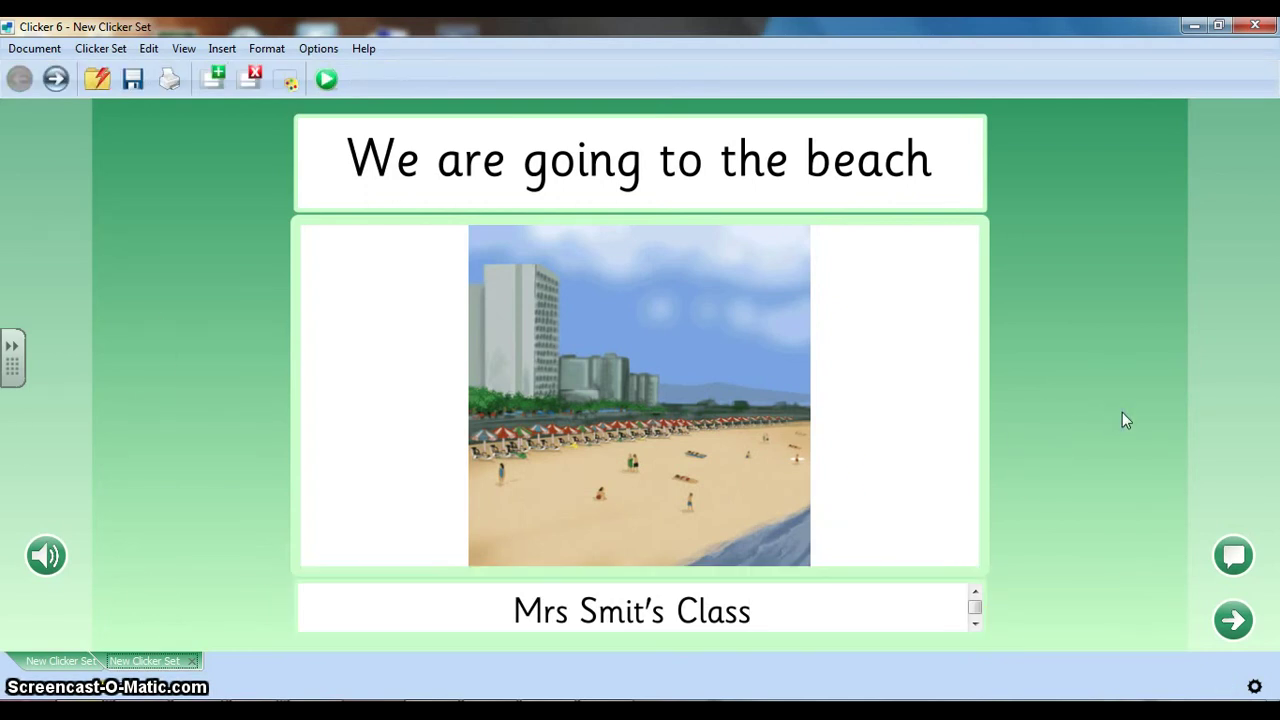
click(44, 558)
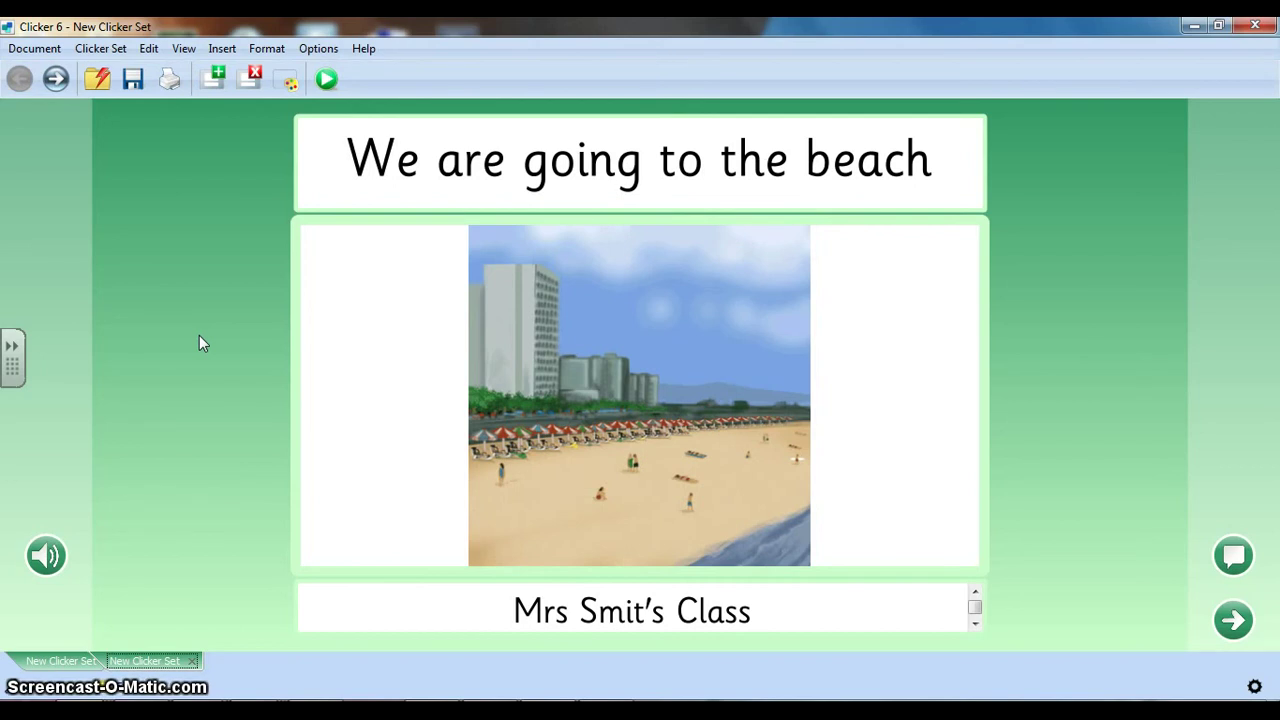
click(1236, 561)
click(1237, 561)
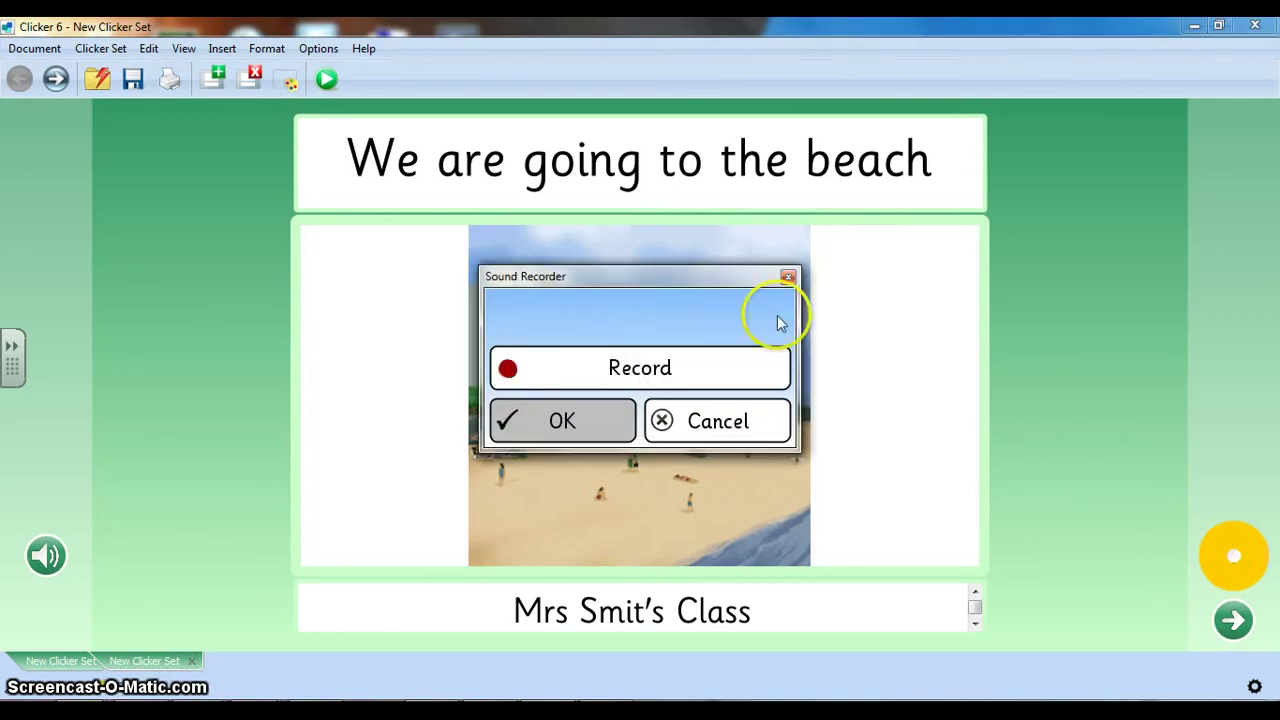
click(600, 366)
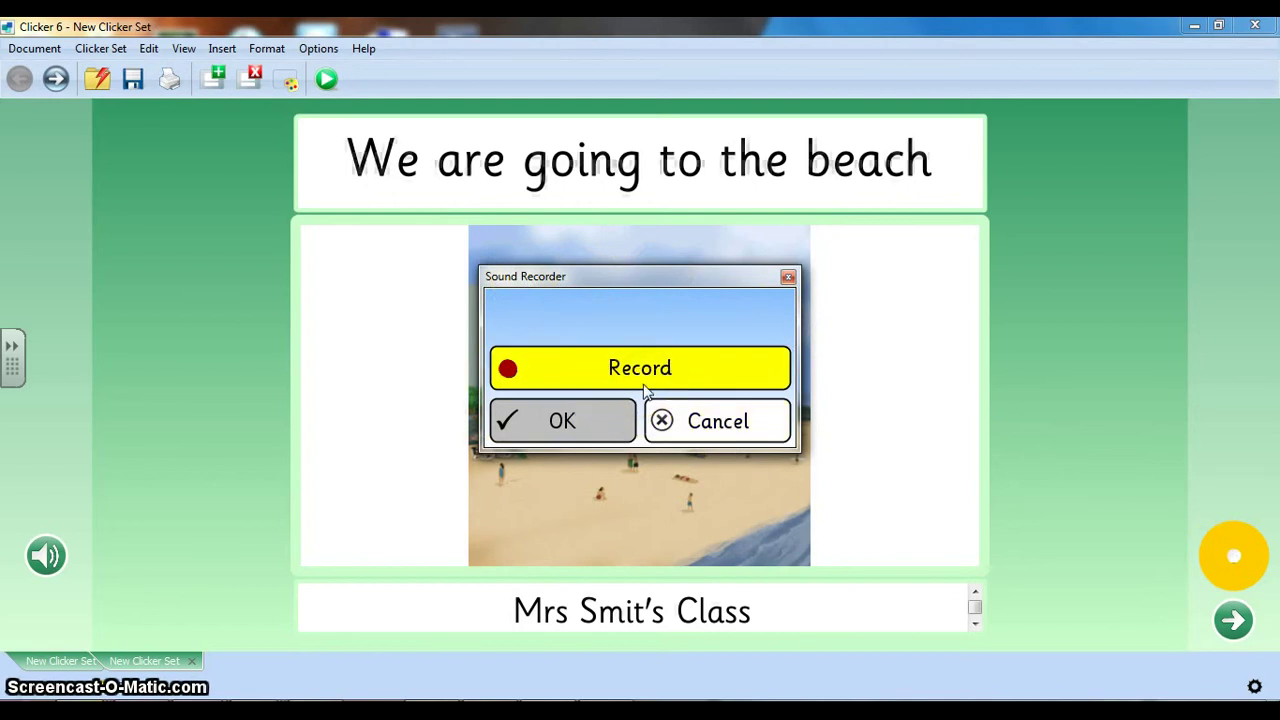
click(591, 404)
click(548, 422)
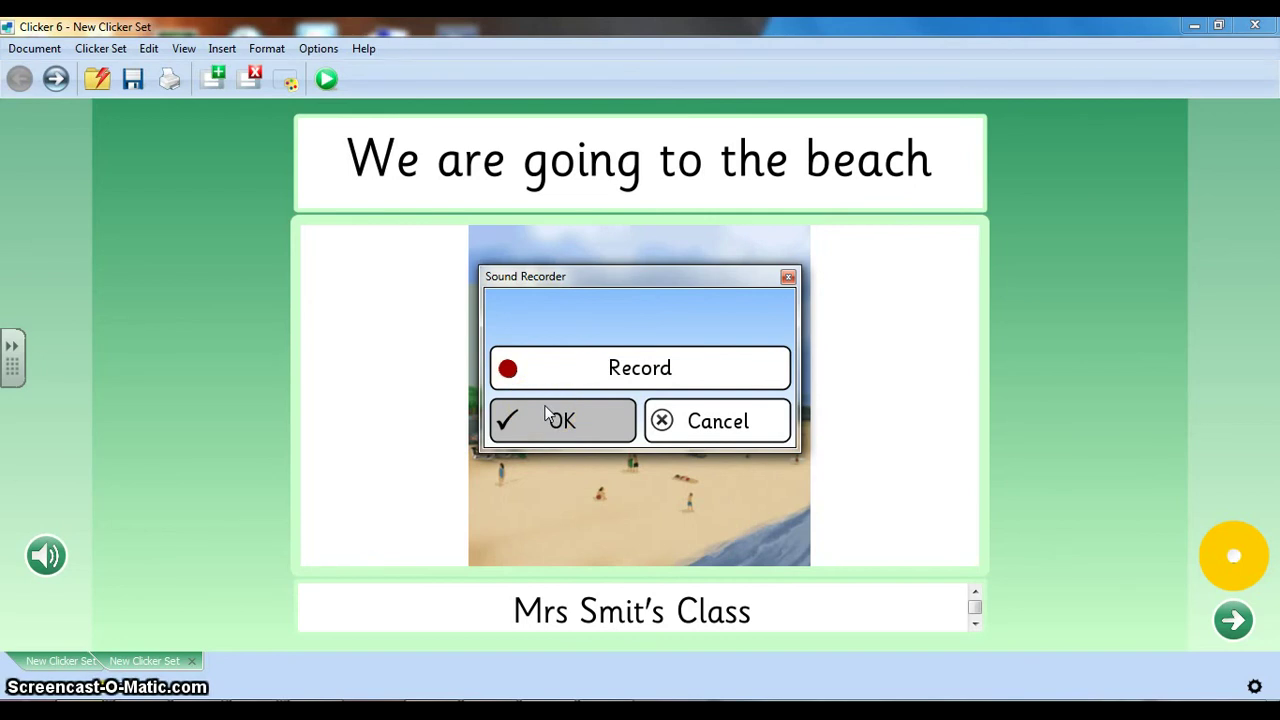
click(712, 428)
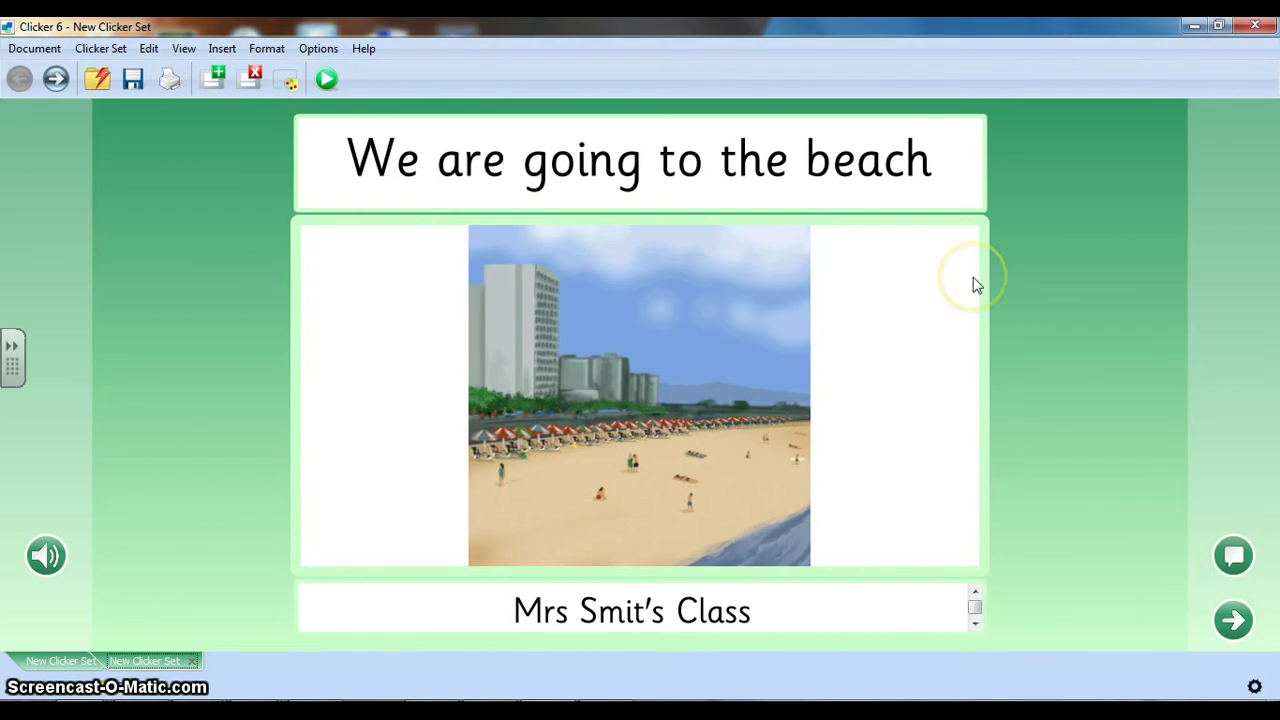
On the next page, insert a sandy beach picture into the left box
click(1232, 621)
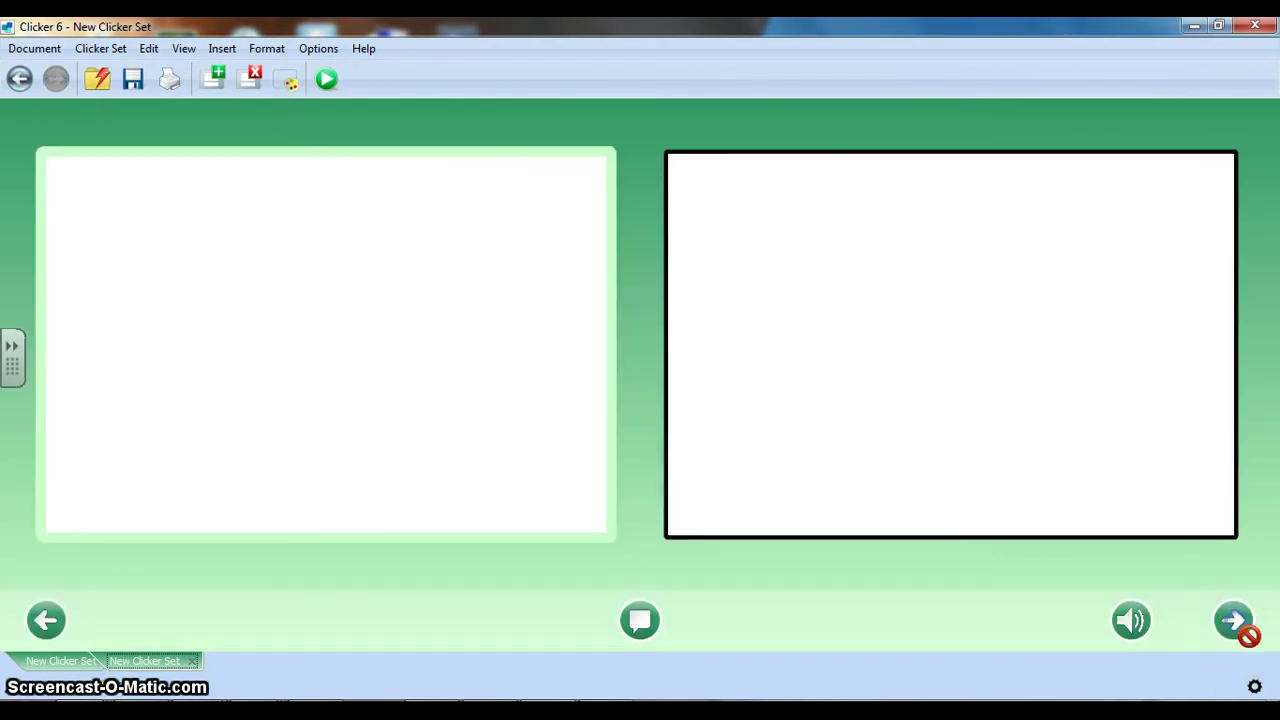
click(290, 325)
click(283, 343)
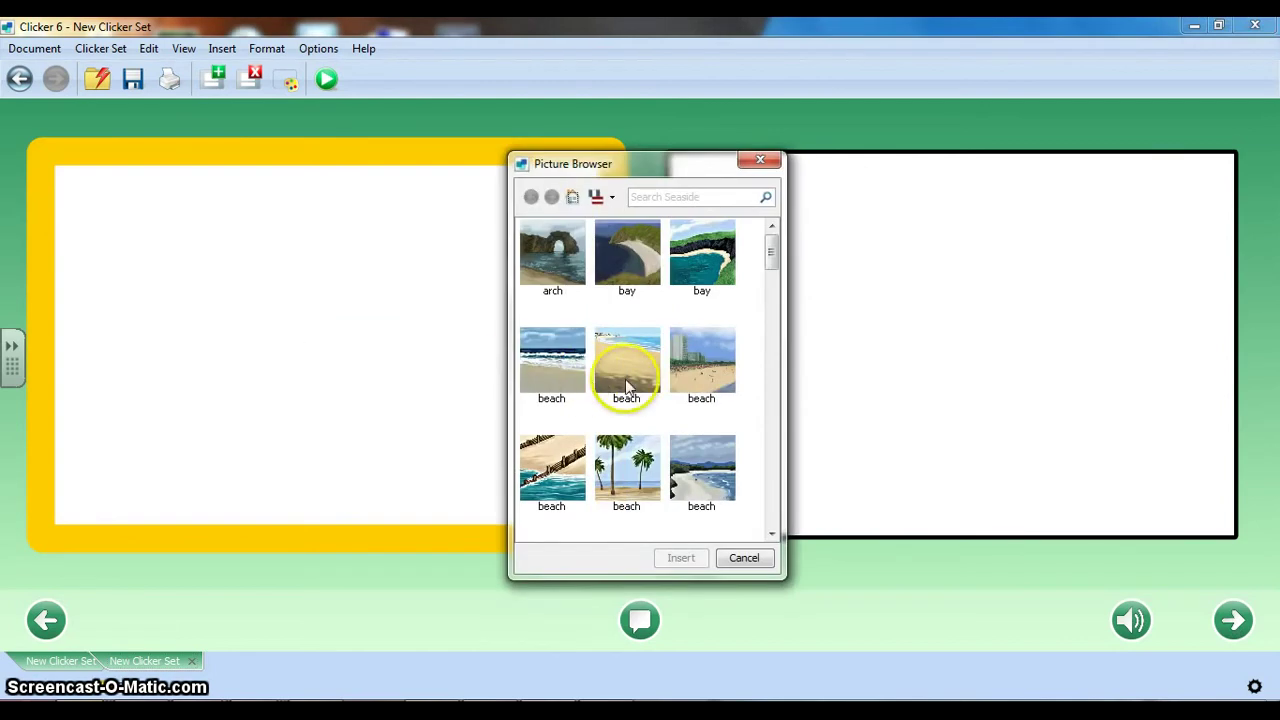
double_click(631, 372)
Write 'On Monday we are going to the beach' in the right text box
click(857, 289)
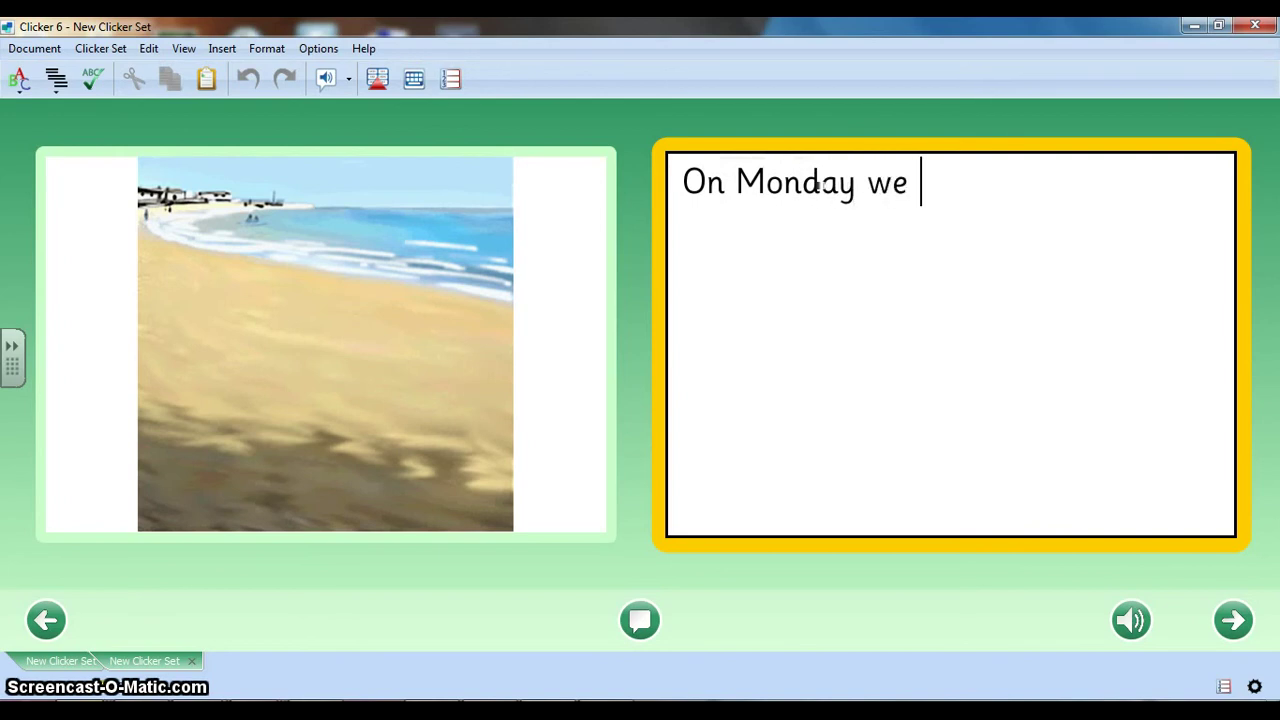
text(On Monday we are going to)
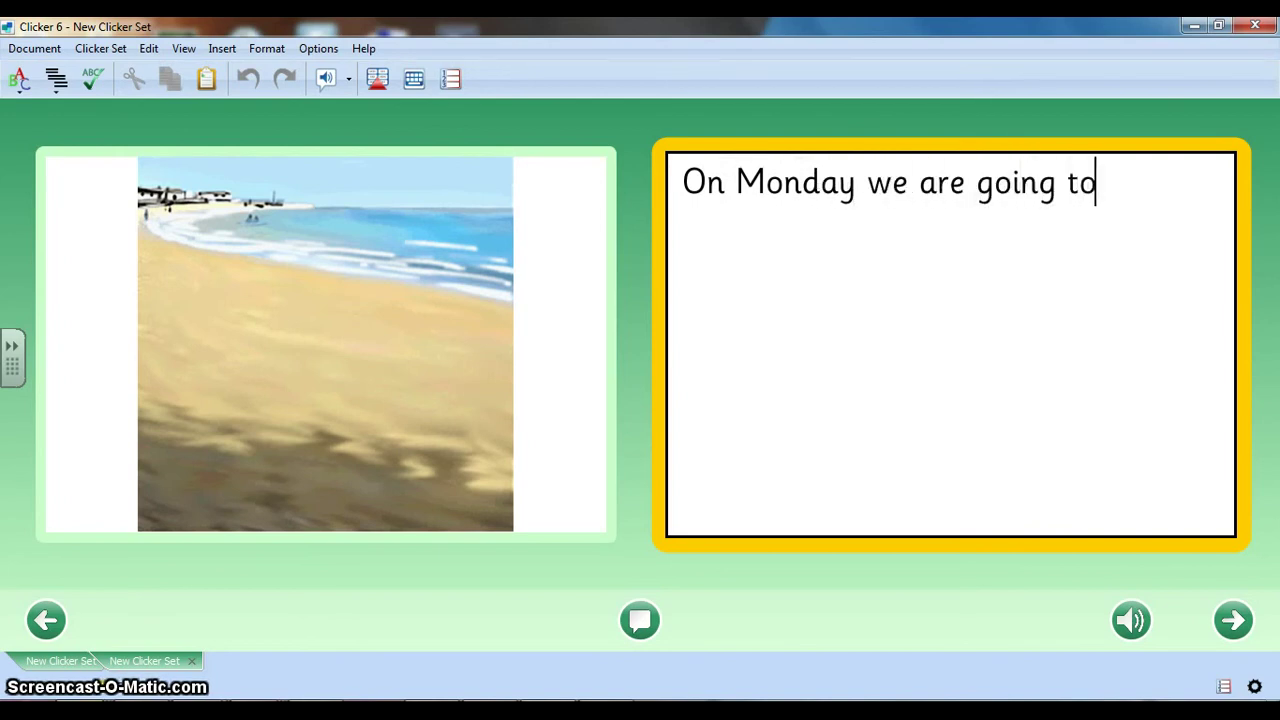
text( the beach.)
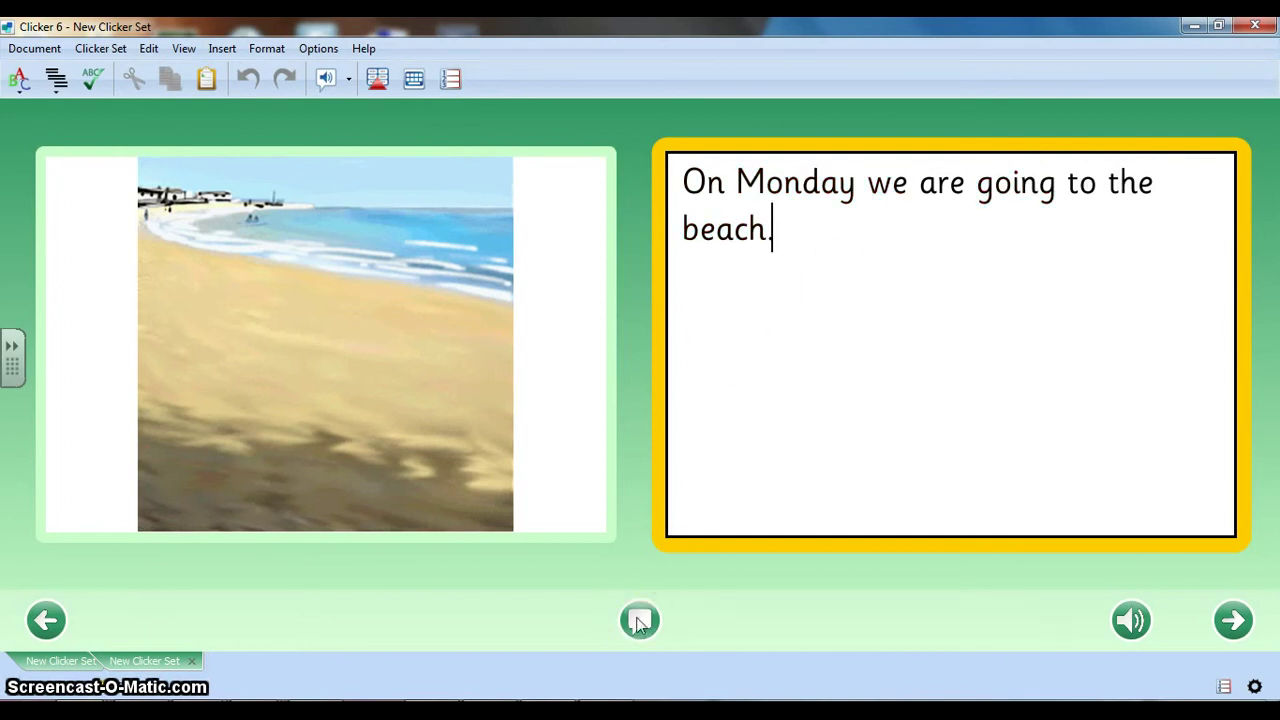
click(1233, 620)
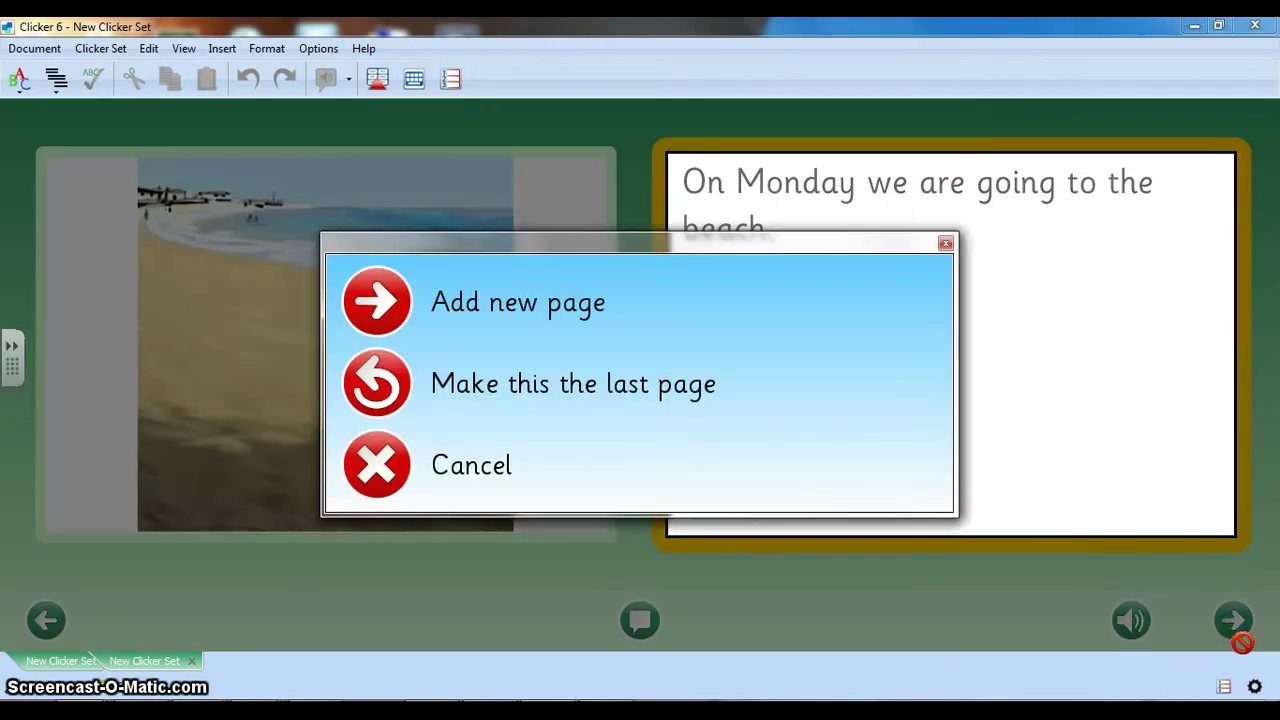
Add a new page and insert a beach umbrella picture into its frame
click(495, 306)
click(336, 316)
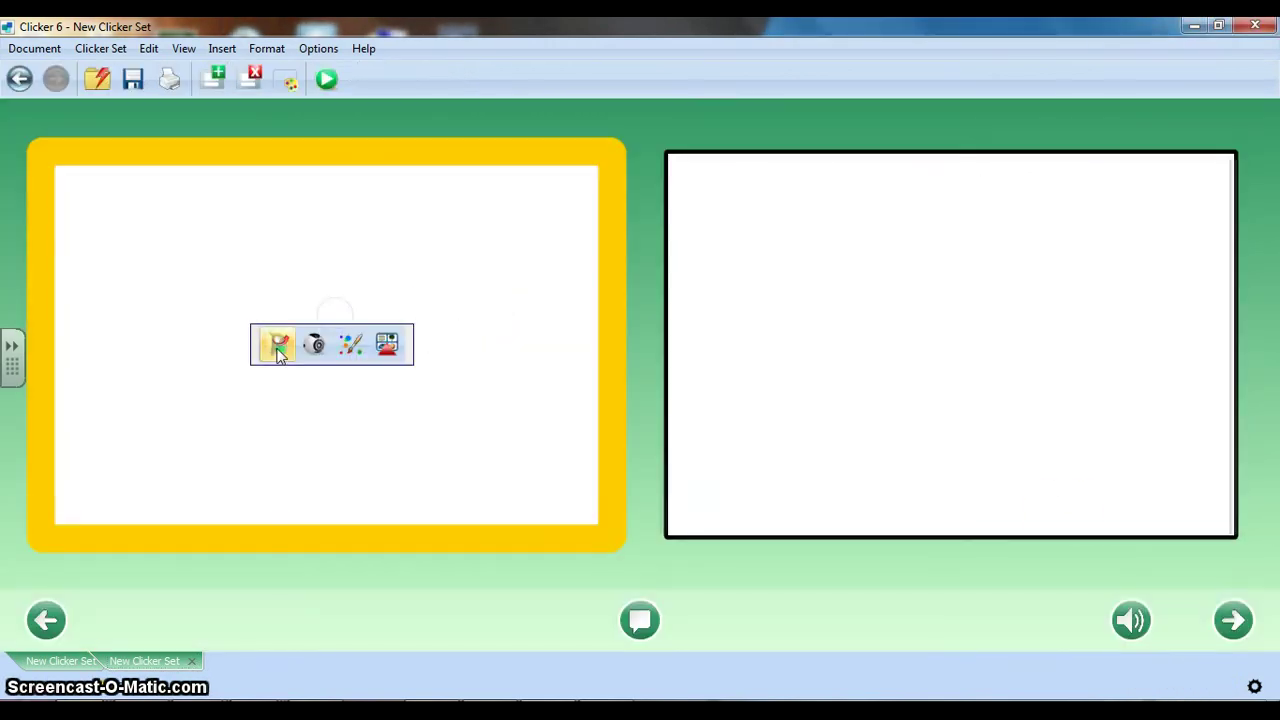
click(388, 350)
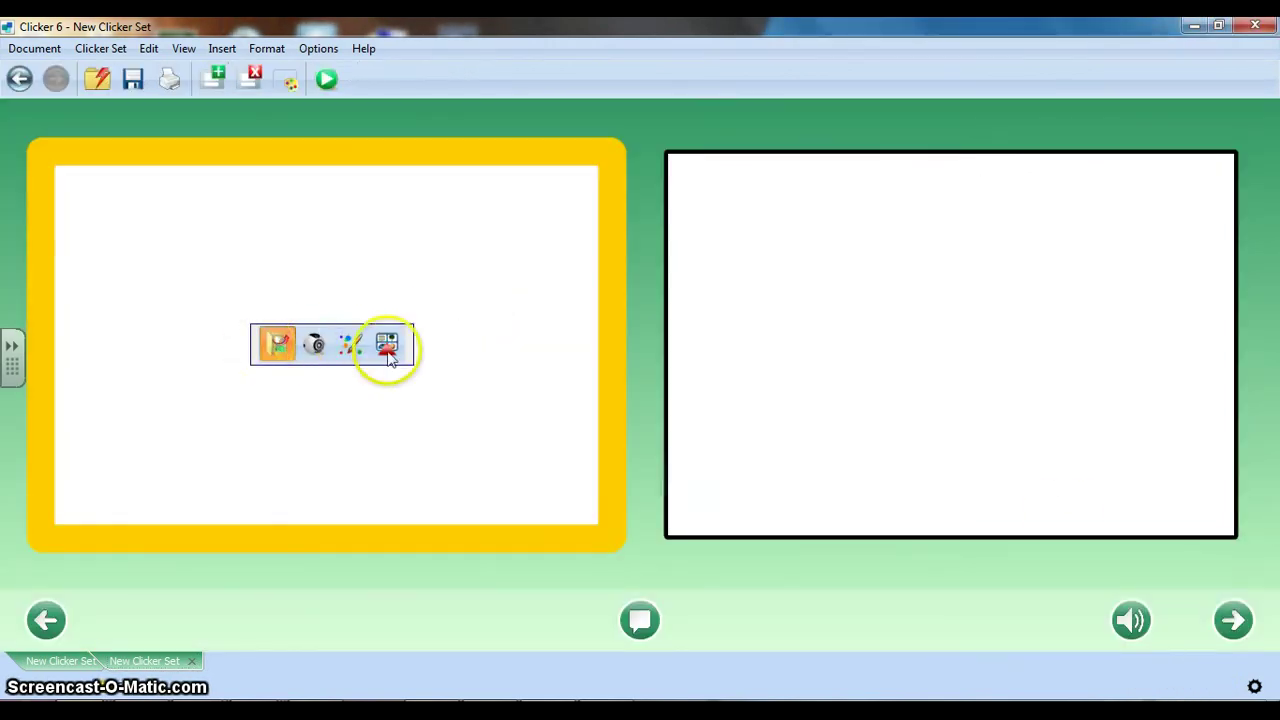
click(268, 355)
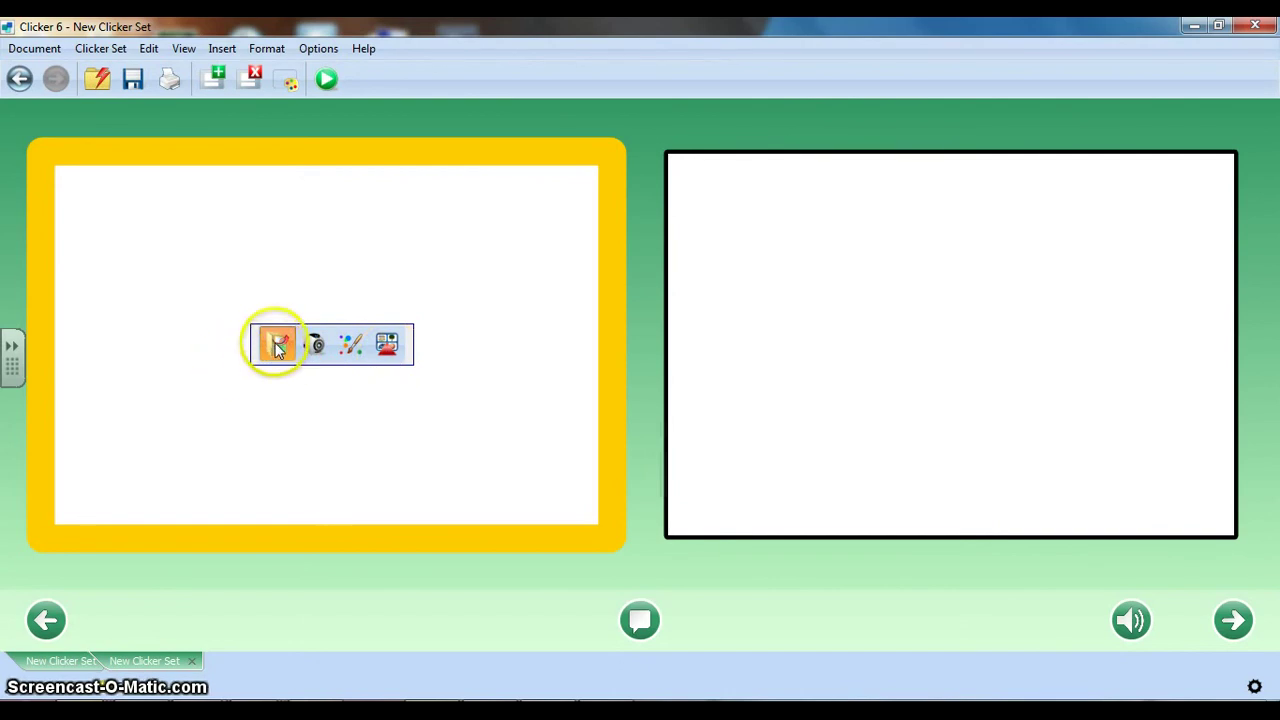
click(281, 345)
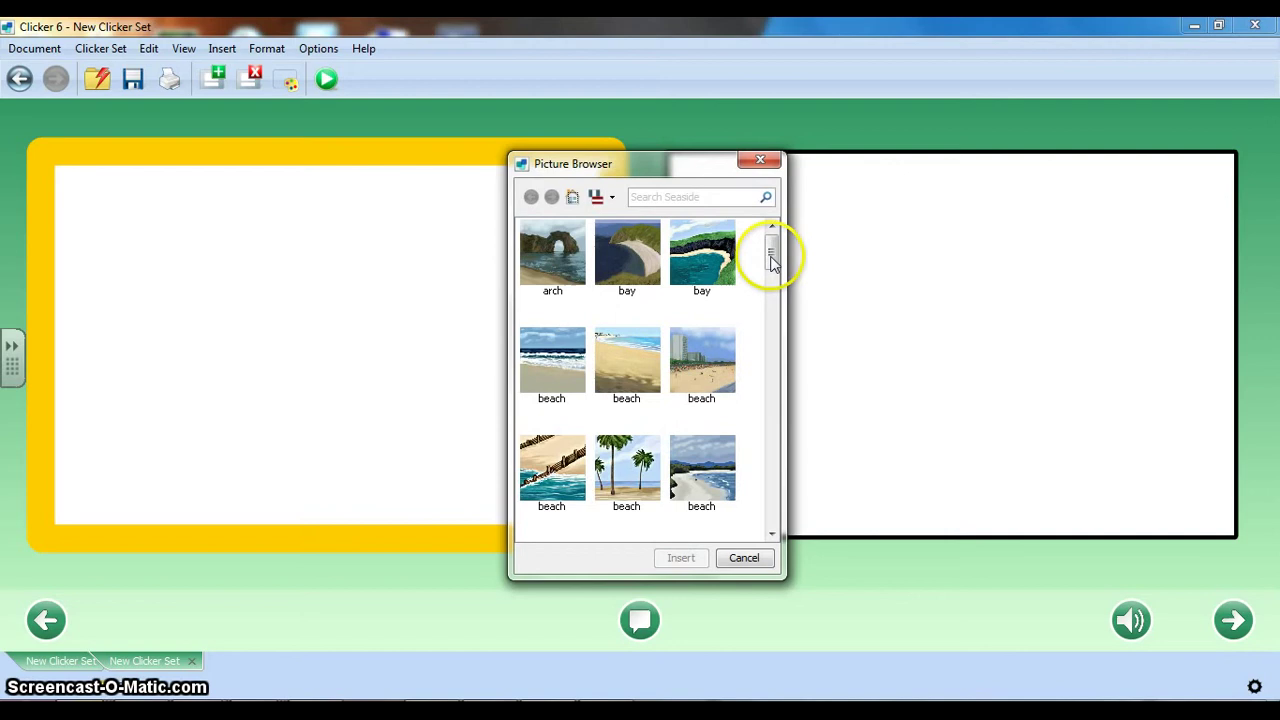
click(773, 357)
scroll(618, 392, up, 2)
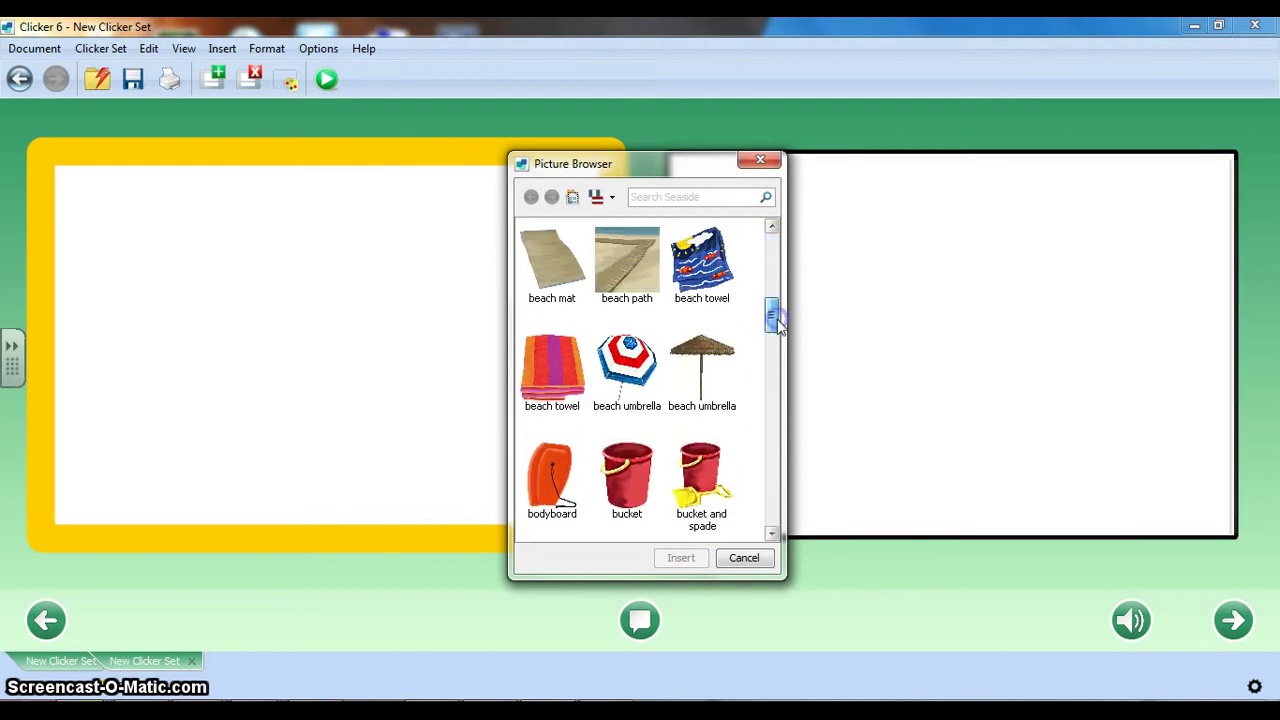
click(618, 392)
click(680, 557)
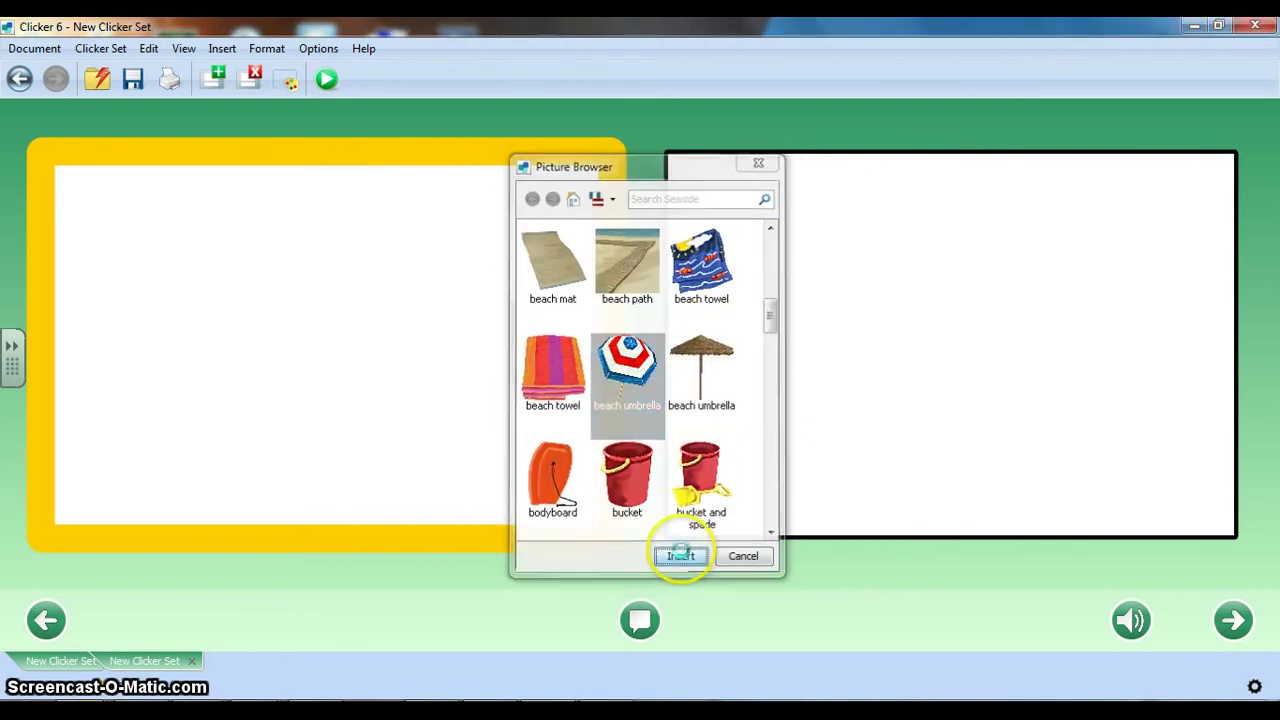
Write 'We need to bring an umbrella.' beside the umbrella picture
click(816, 344)
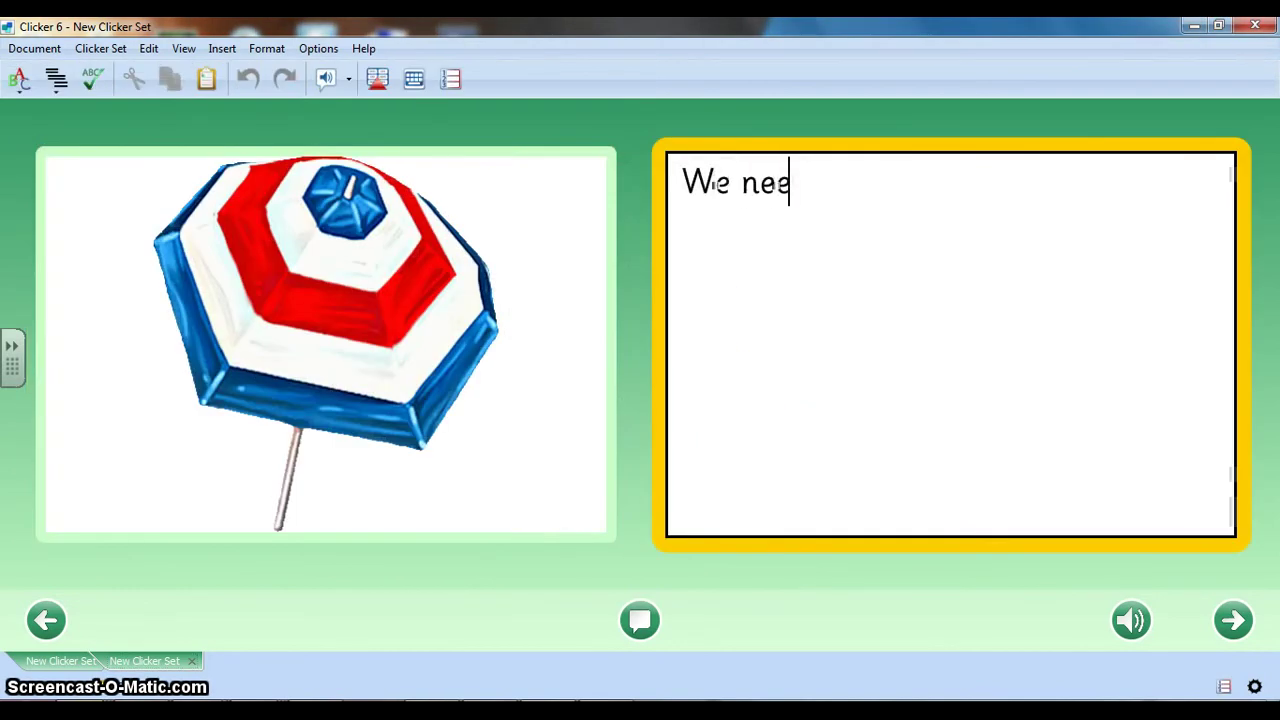
text(We need to bring an umb)
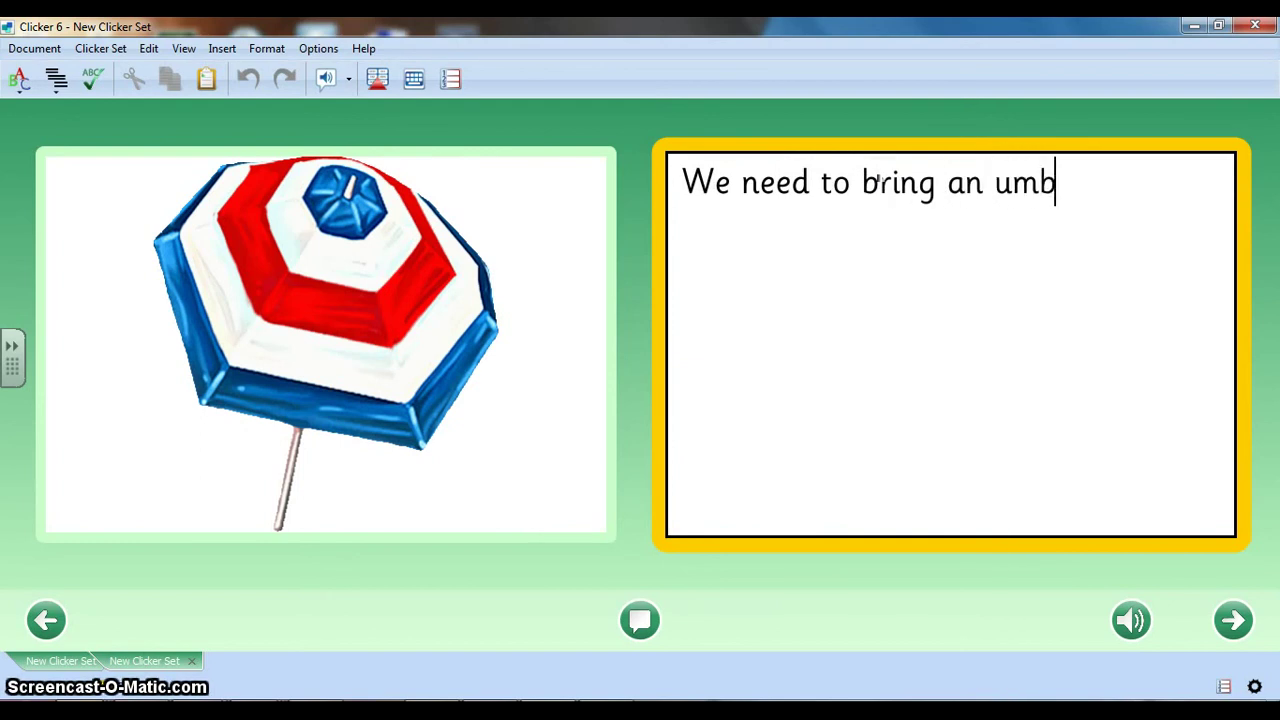
text(rella.)
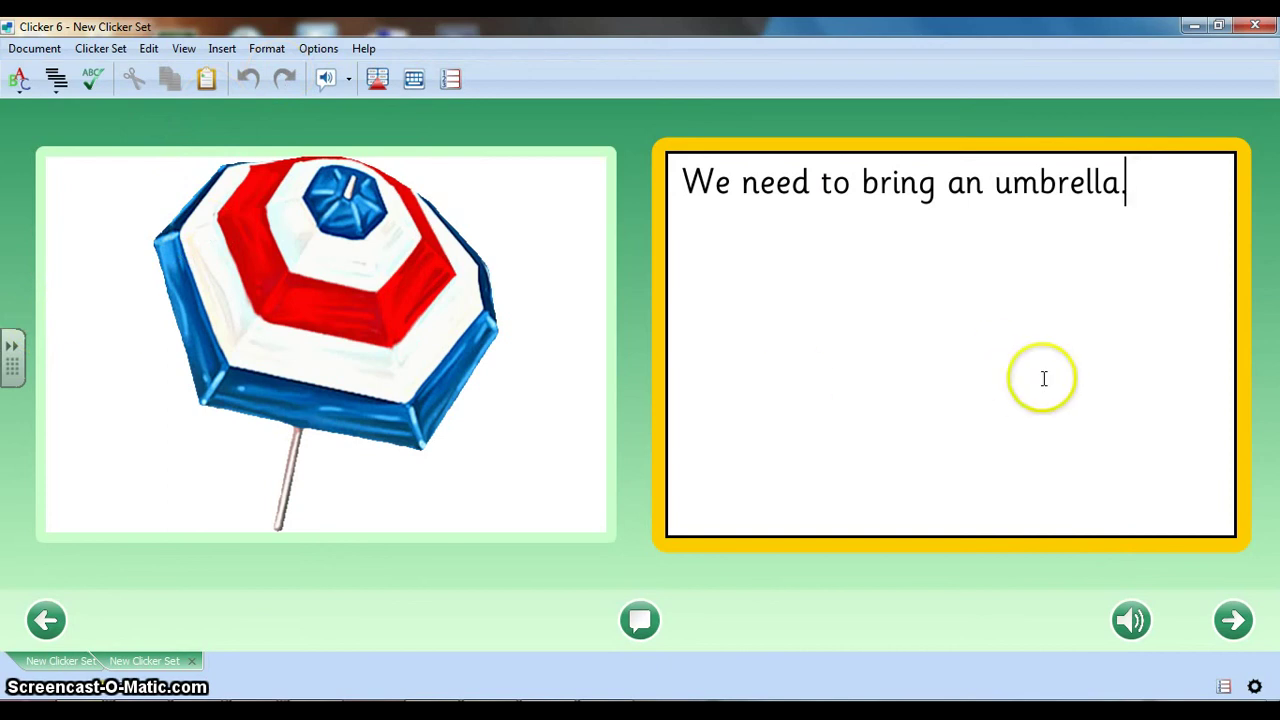
click(1232, 619)
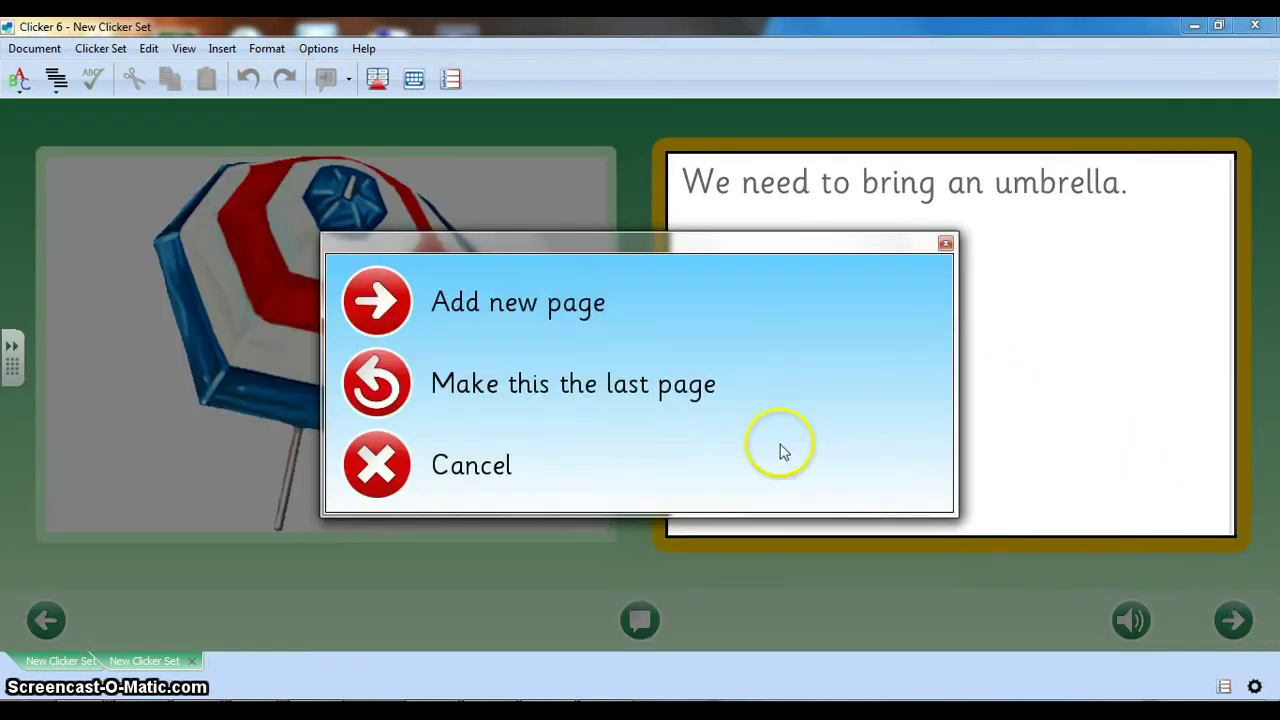
Make the umbrella page the last page, then play the book from the title to the Monday page
click(497, 391)
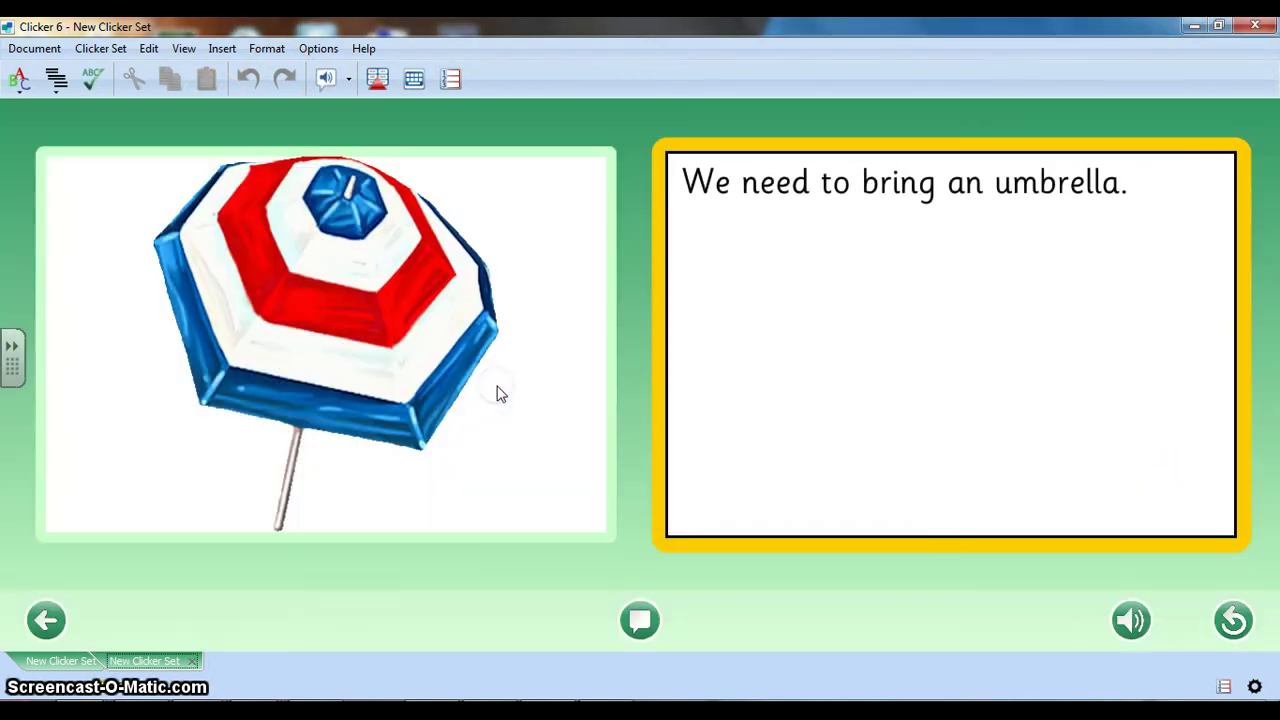
click(1235, 621)
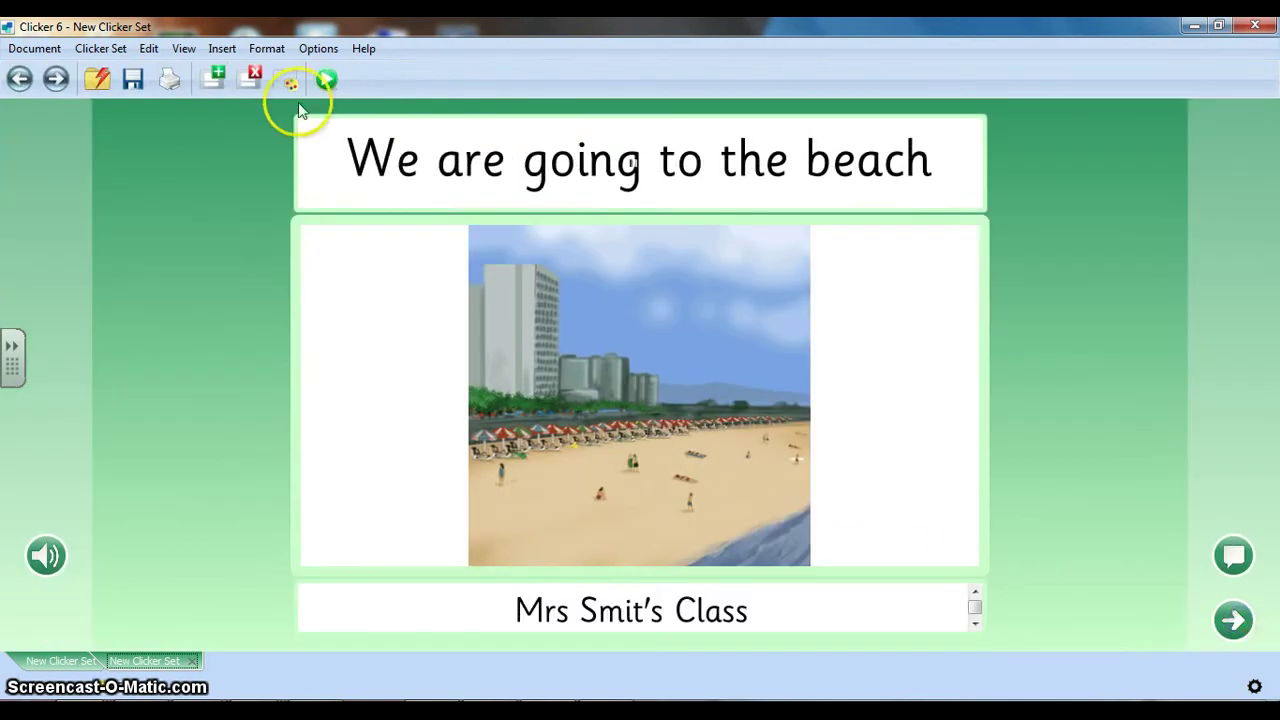
click(328, 79)
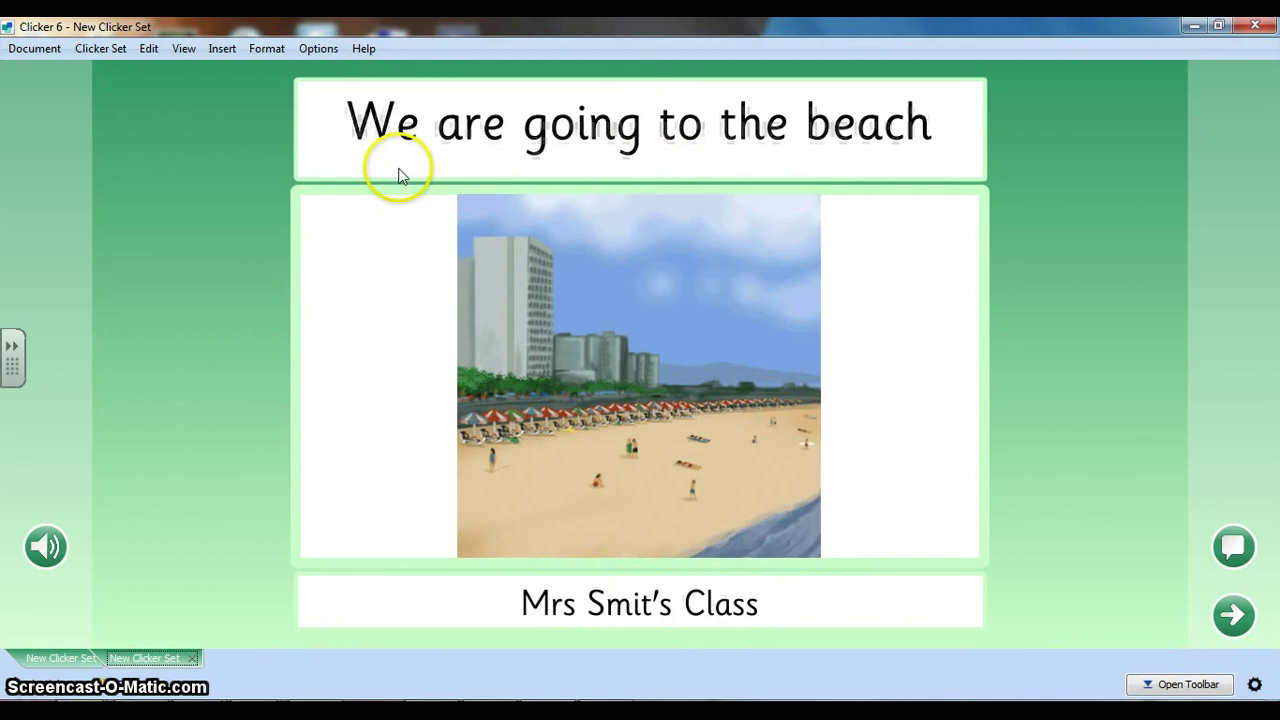
click(57, 545)
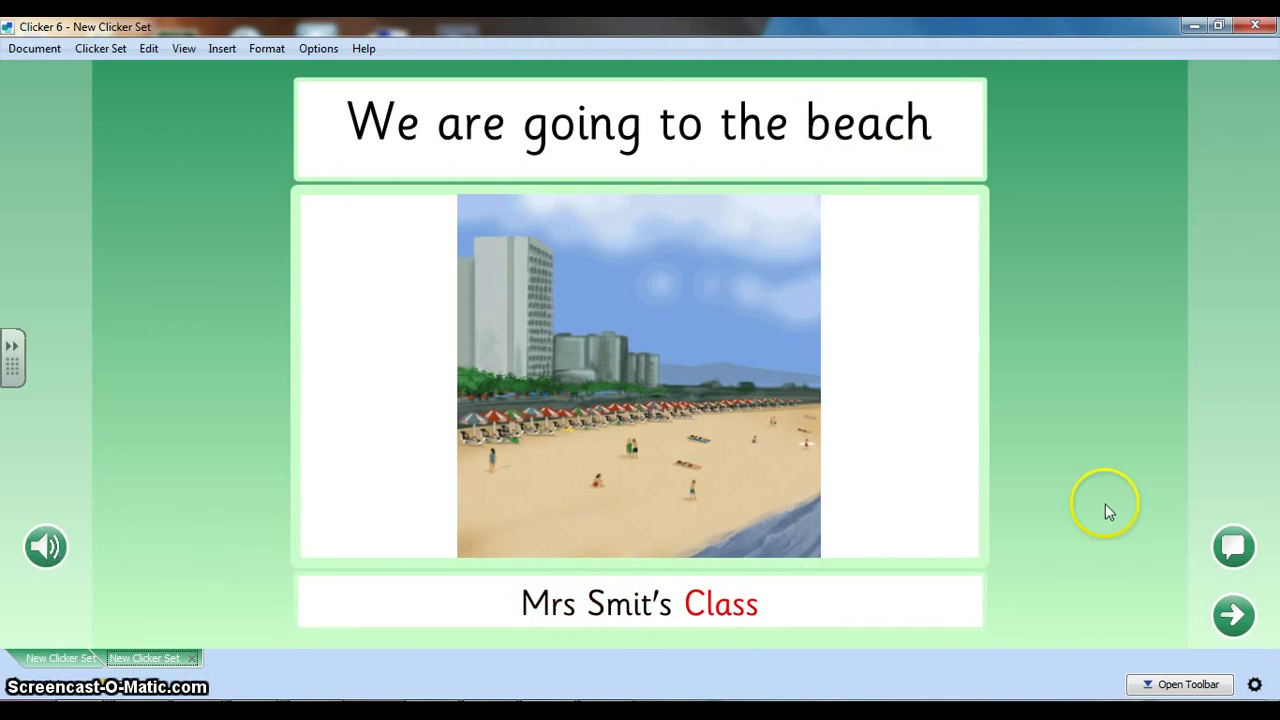
click(1230, 555)
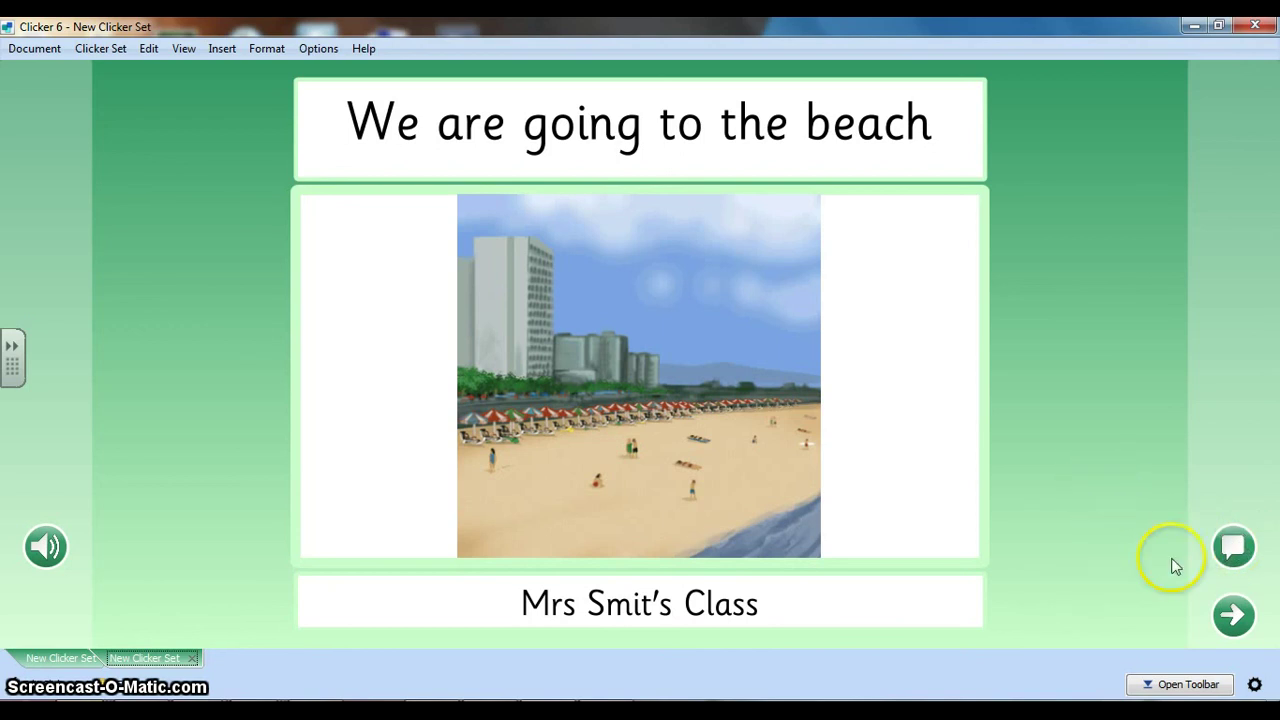
click(1235, 613)
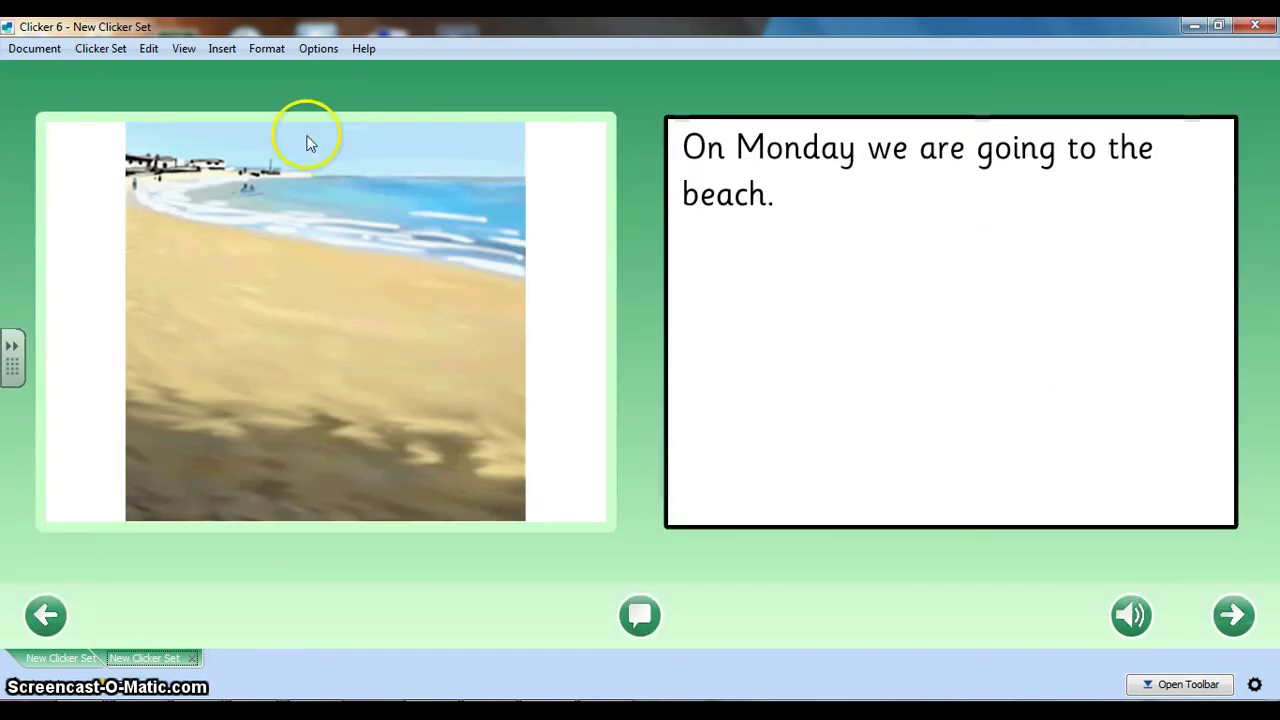
click(97, 50)
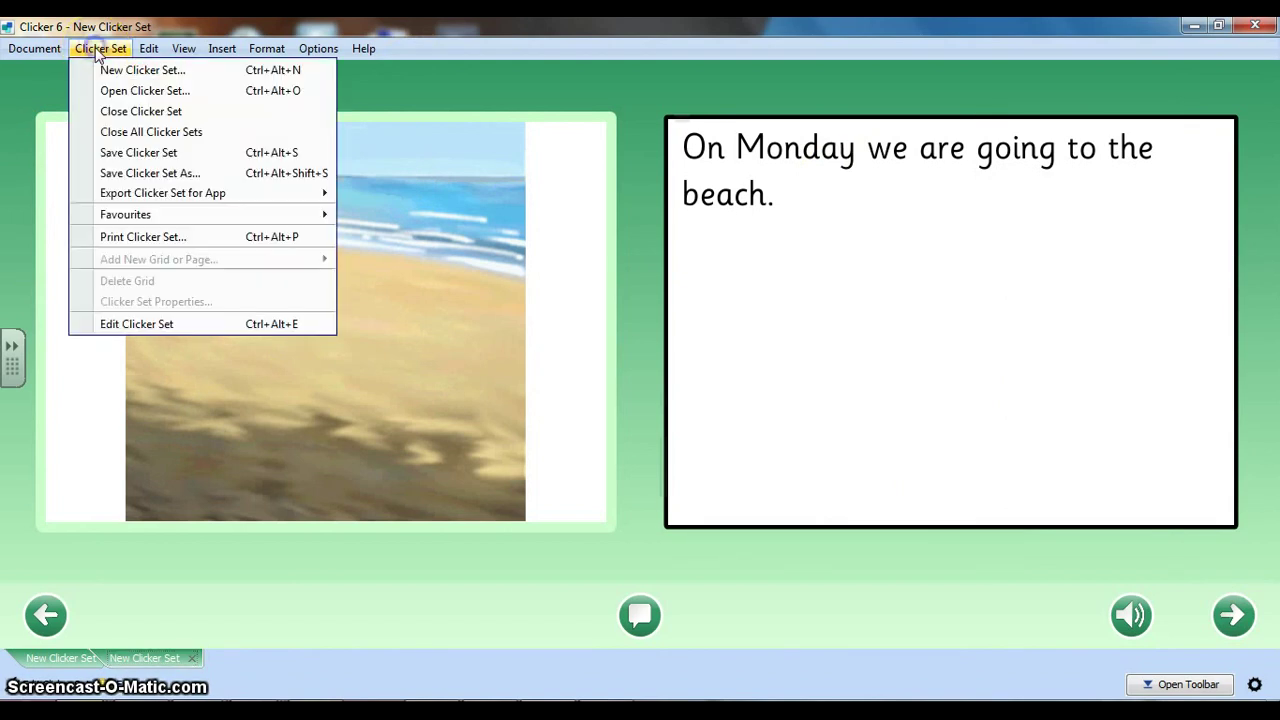
click(110, 155)
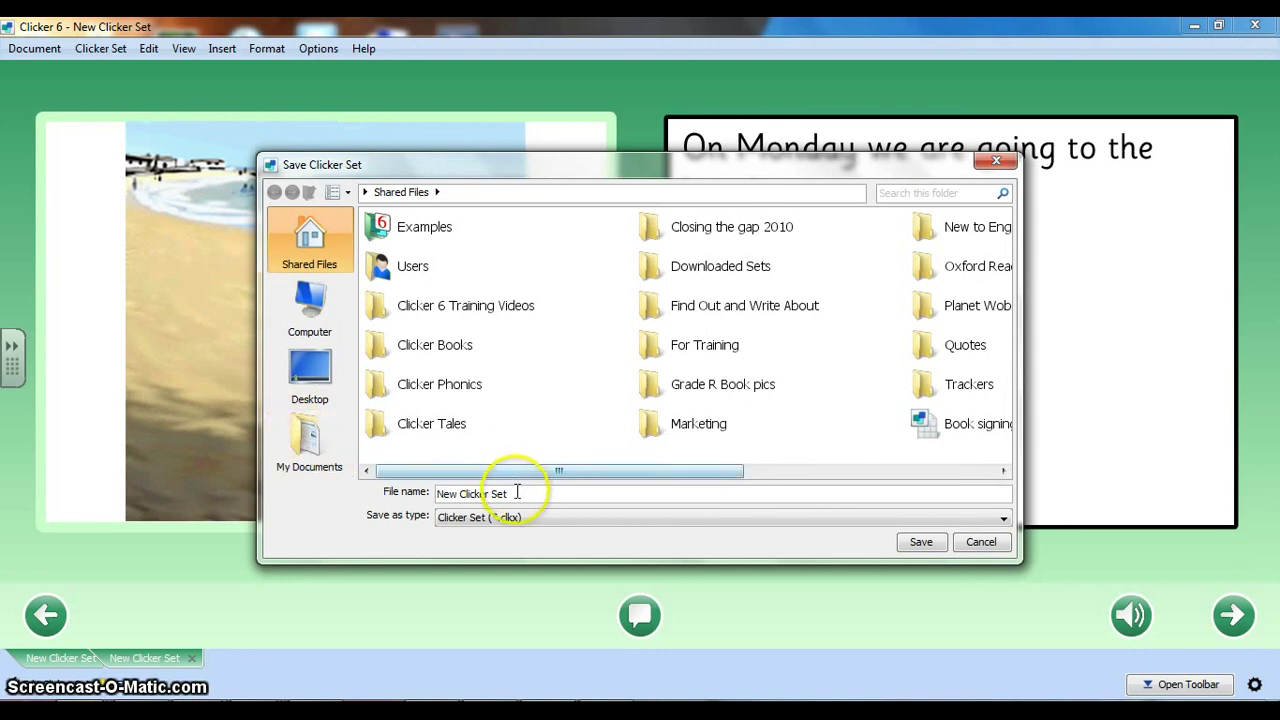
drag(512, 493, 436, 494)
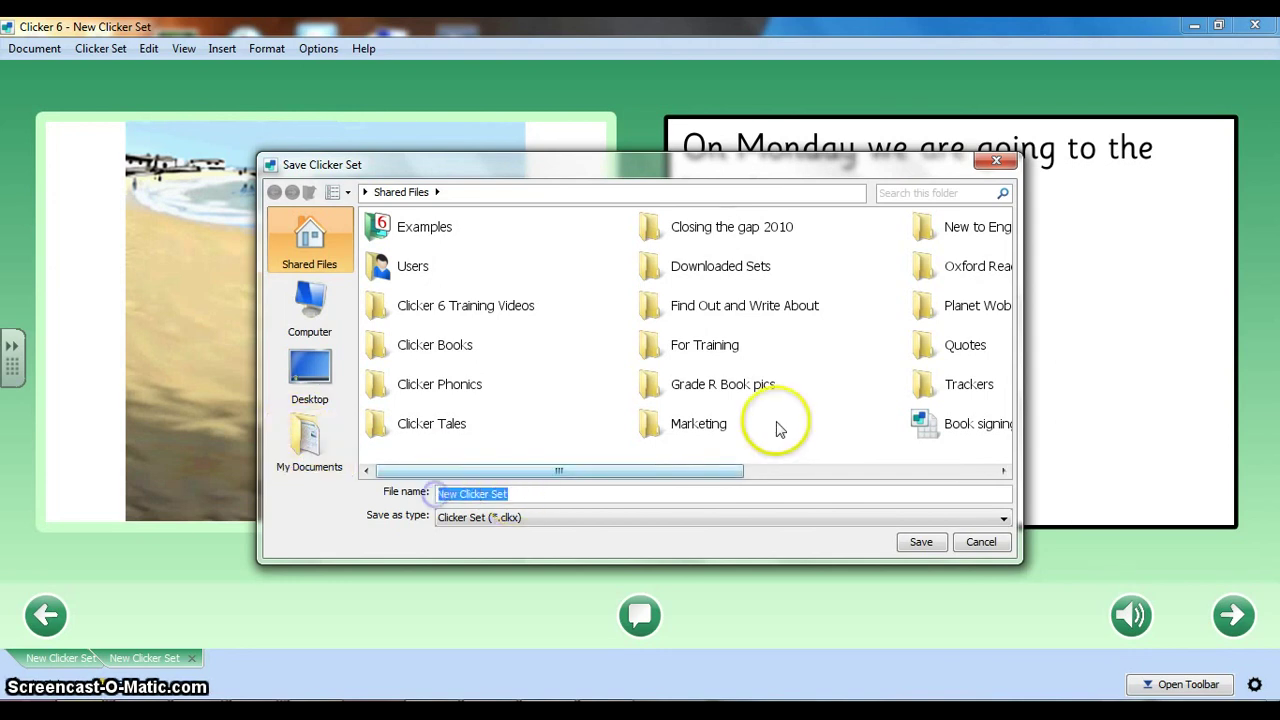
click(980, 540)
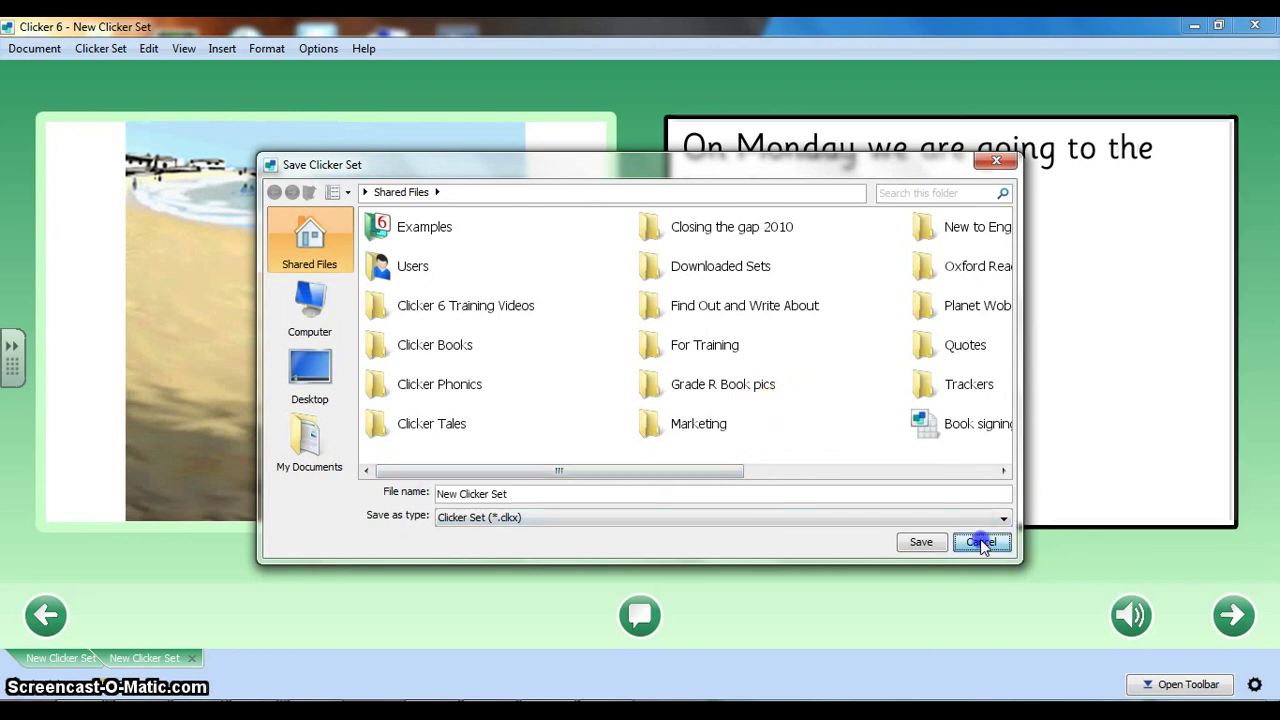
click(380, 143)
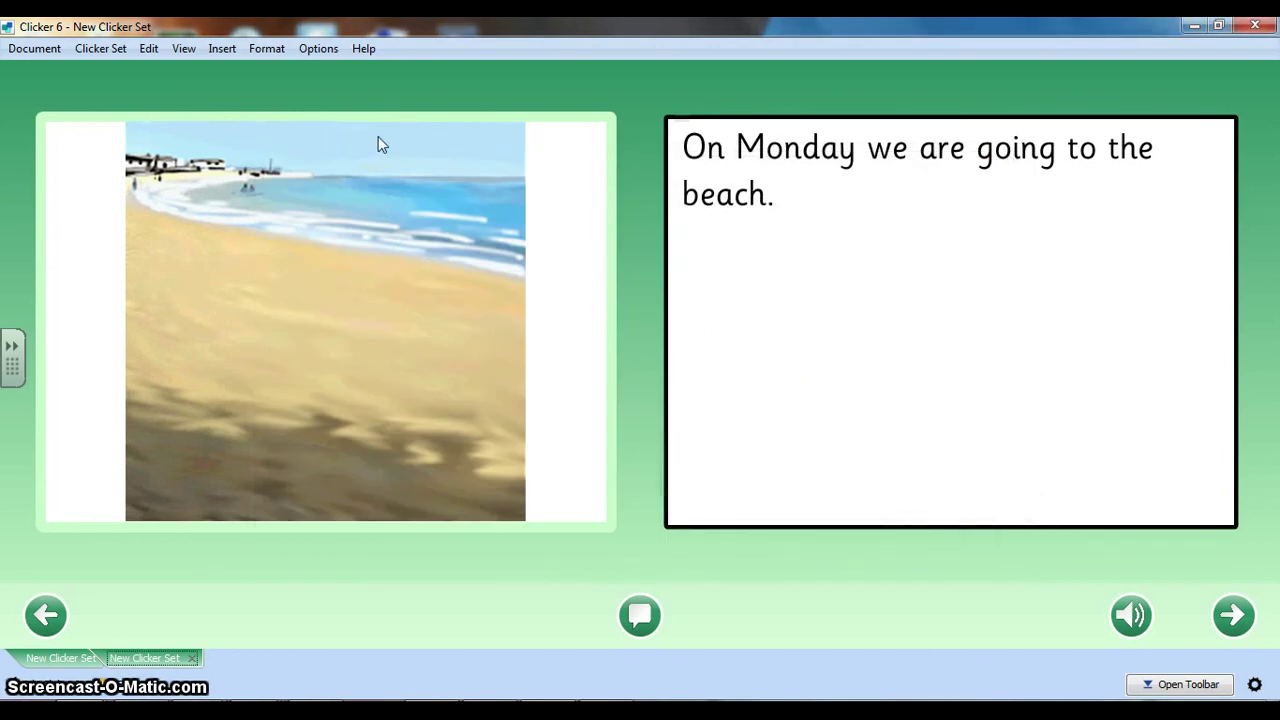
Type 'Don't forget to like Edit Microsystems on Facebook!' beneath the Edit Microsystems logo
click(345, 148)
click(106, 651)
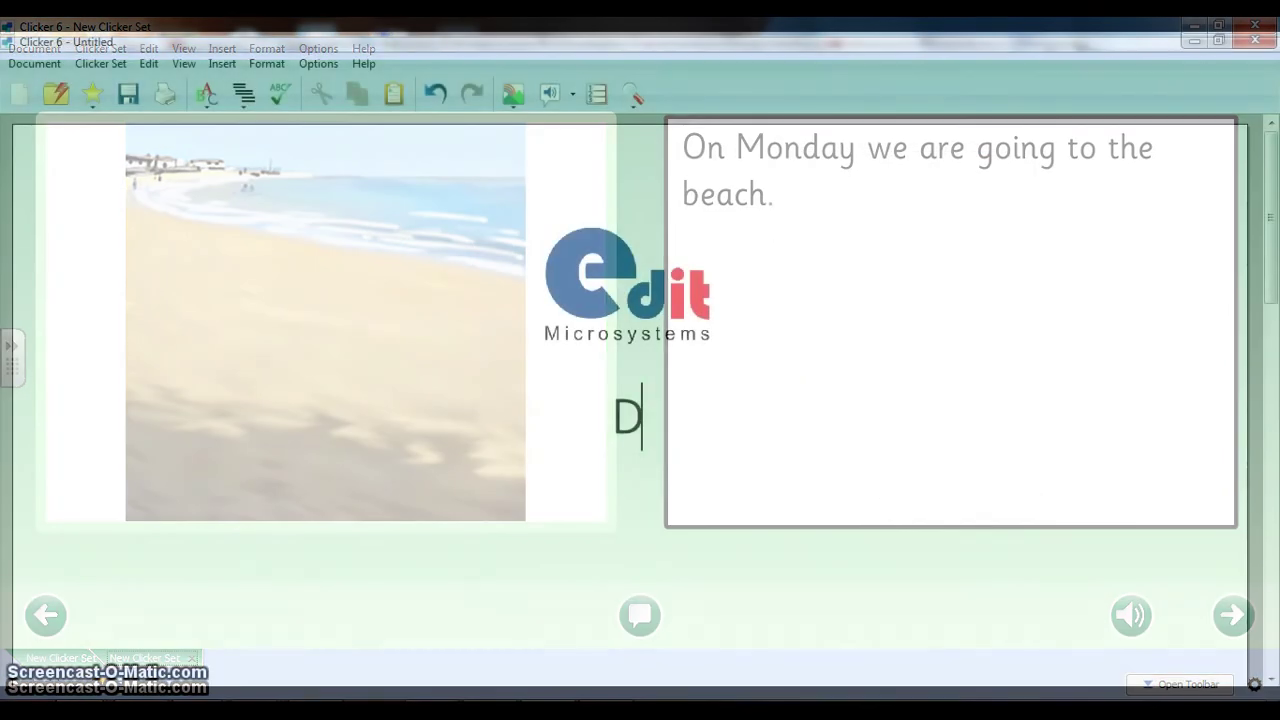
text(on't forget to )
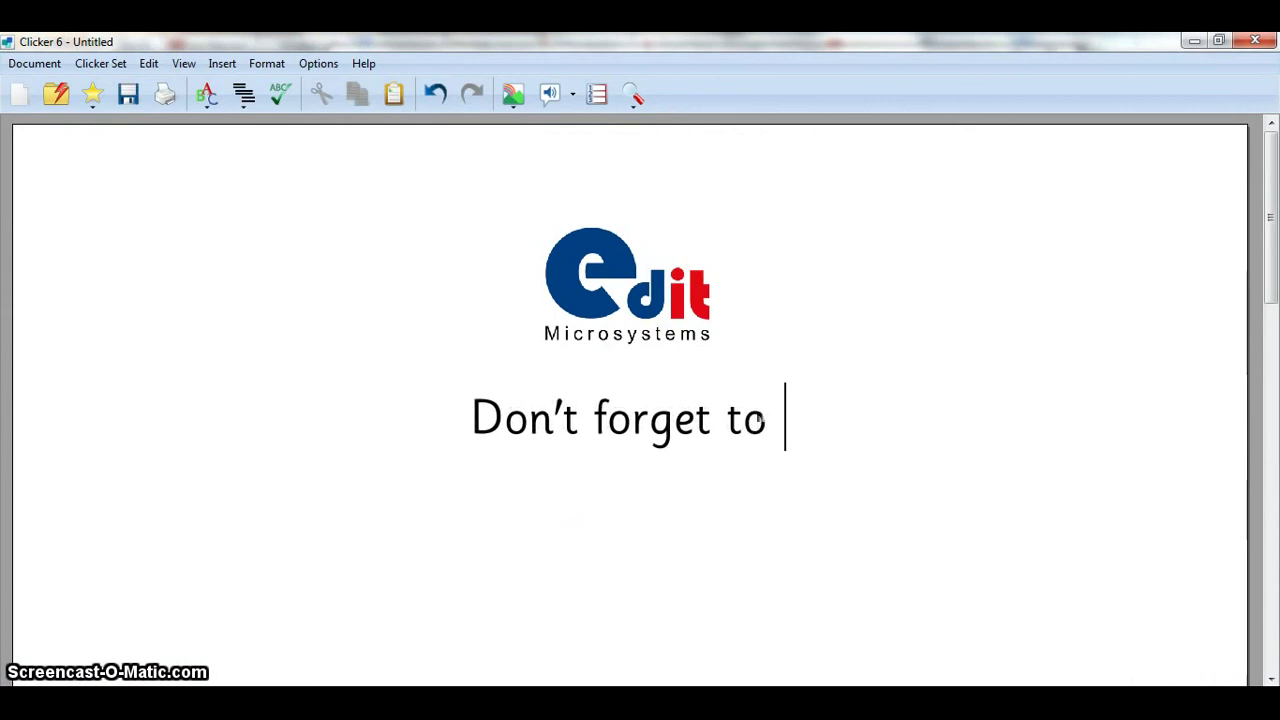
text(like Edit Micr)
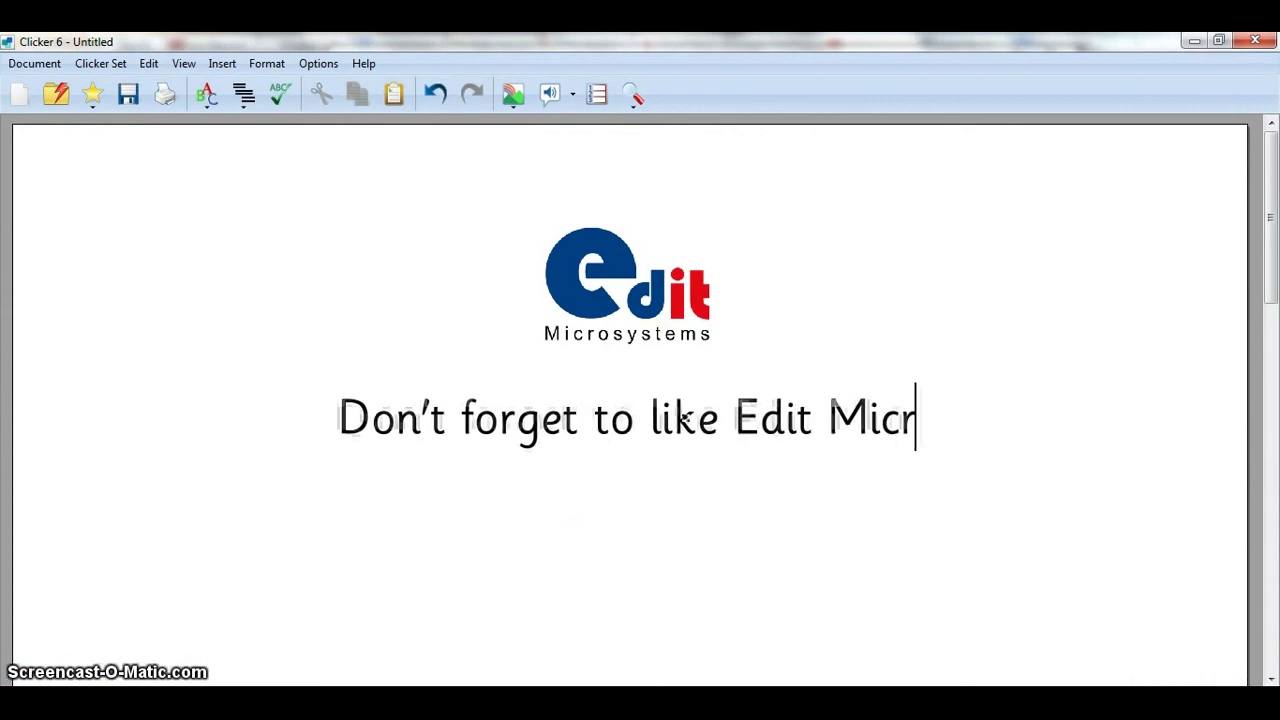
text(osystems on)
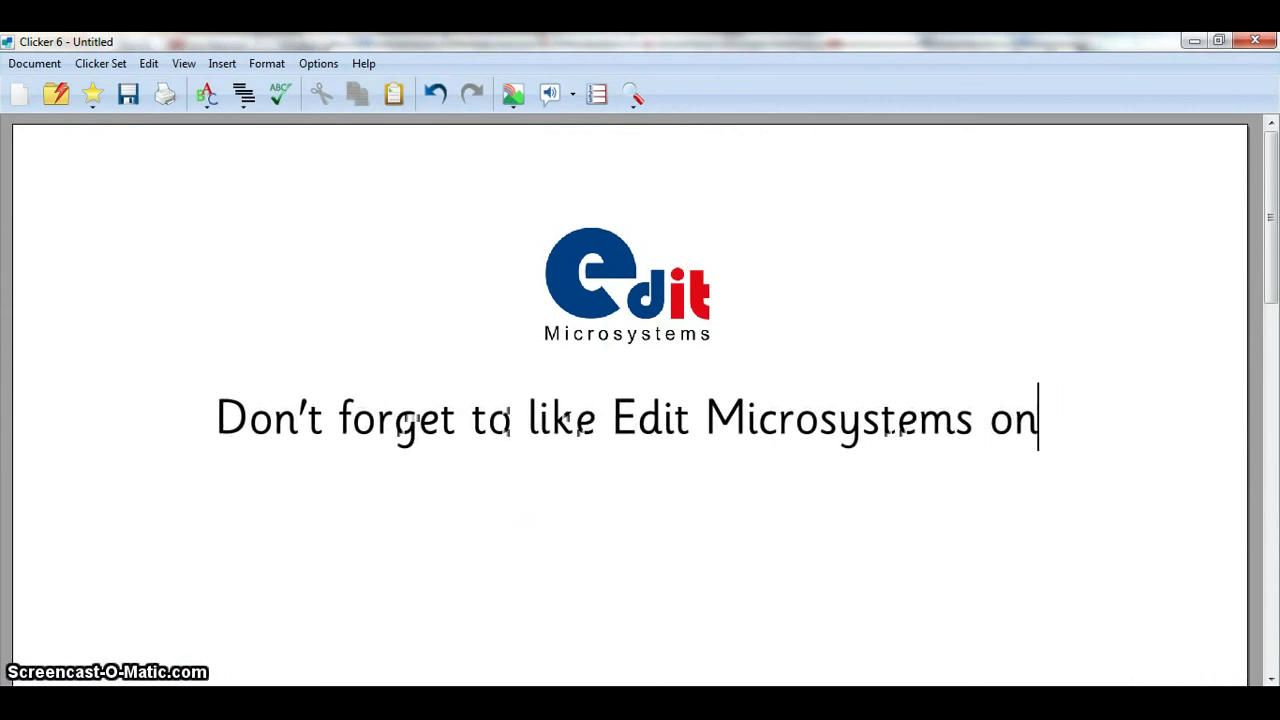
text( Facebook)
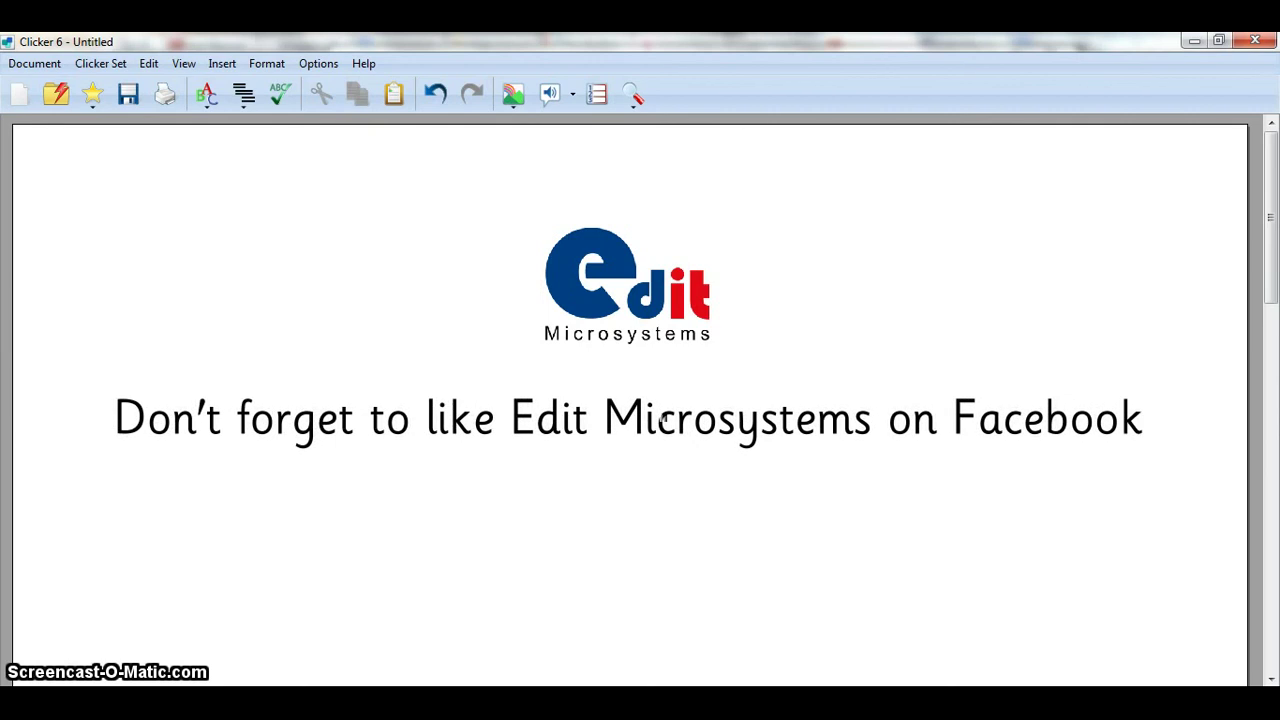
text(!)
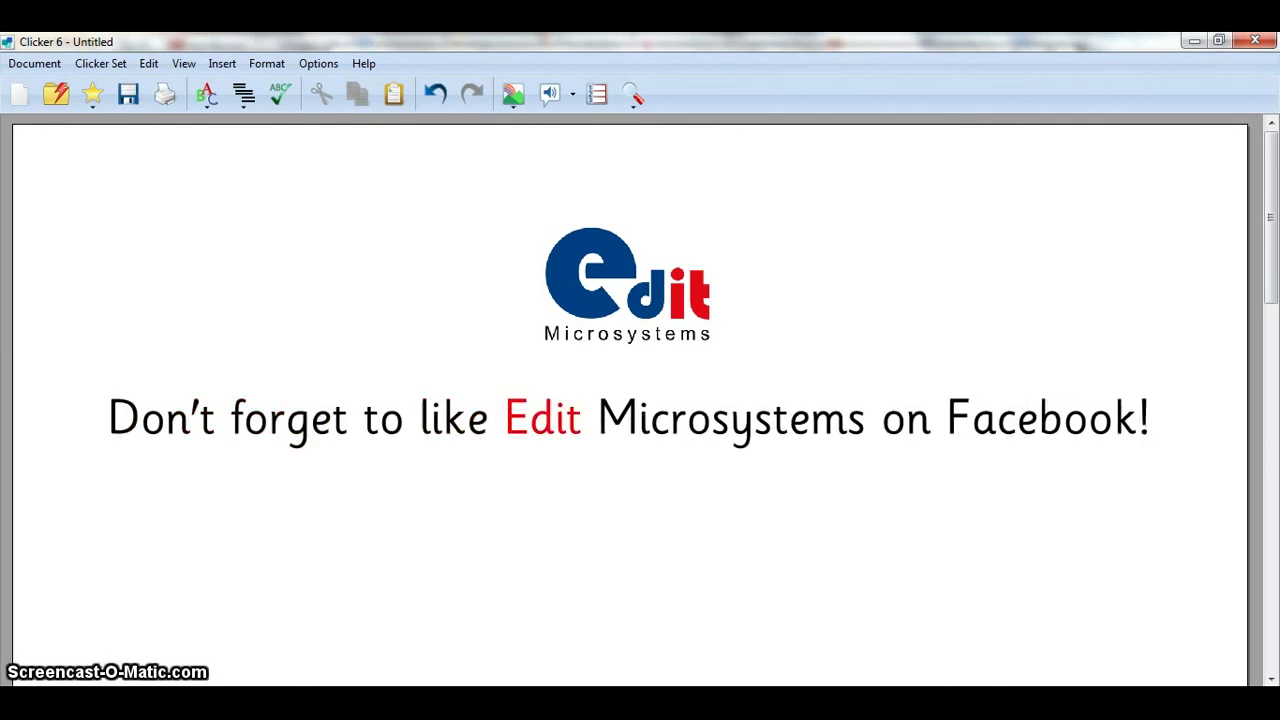